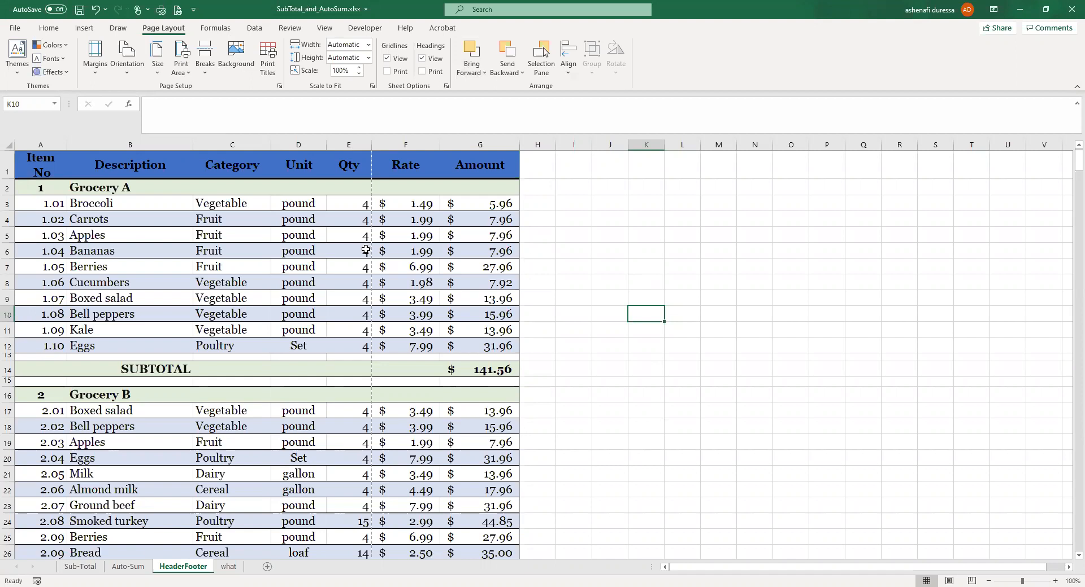
Examine the table's header cells from Item No to Amount and check the first page in the print preview.
left_click_drag(45, 165, 129, 168)
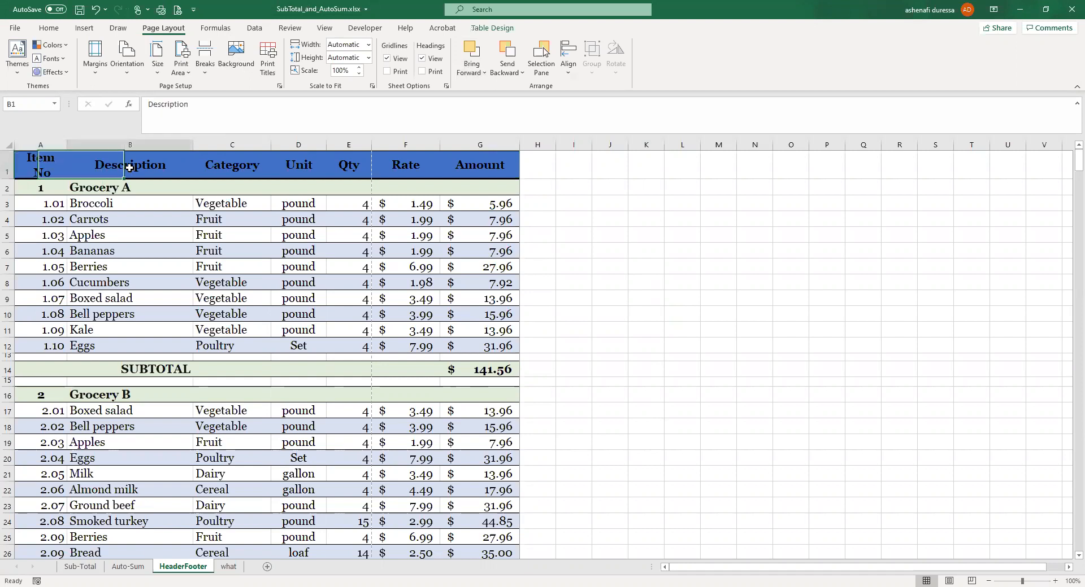
left_click(239, 172)
left_click(300, 166)
left_click(356, 165)
left_click(416, 168)
left_click(487, 168)
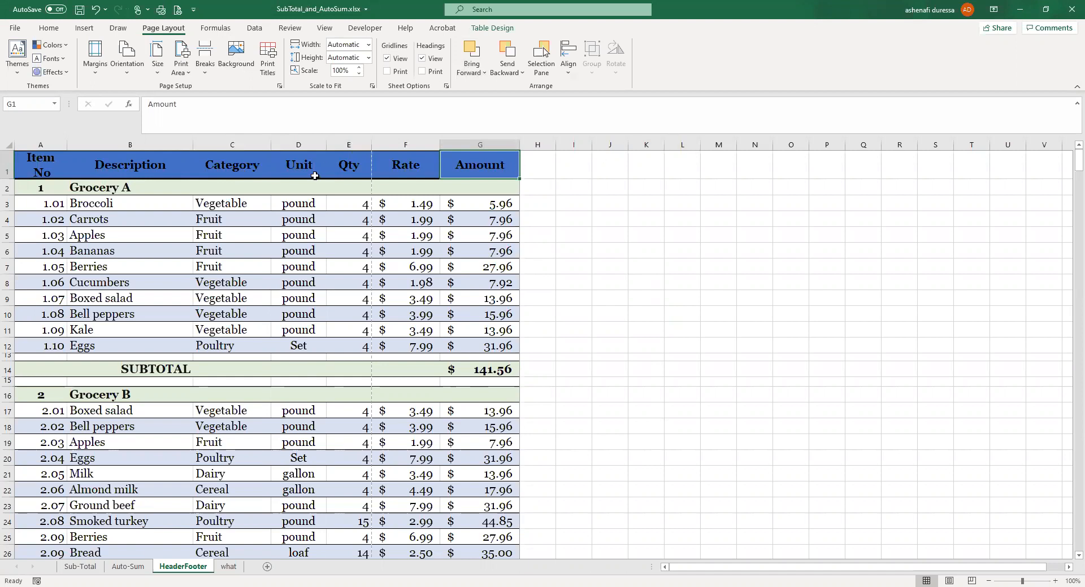
left_click(177, 10)
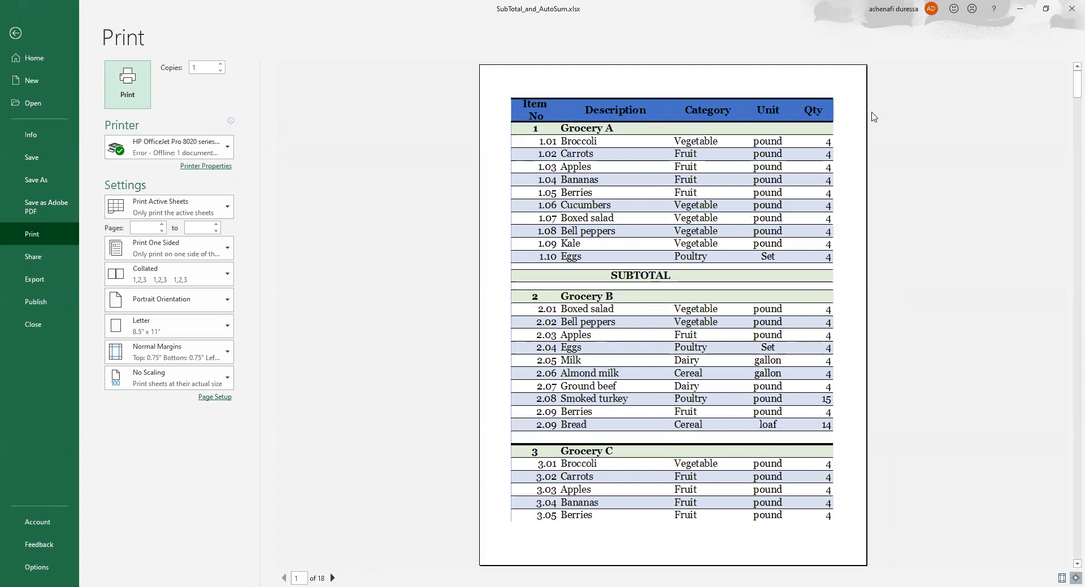
left_click(15, 33)
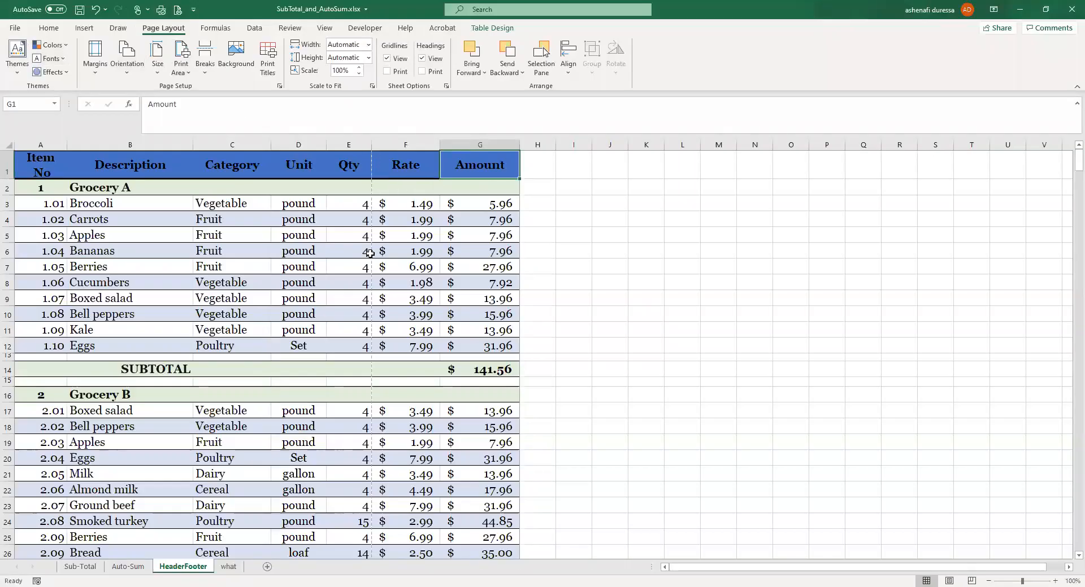
Switch to Page Break Preview and try moving the vertical page break after Qty to the outer edge of the Amount column.
left_click(325, 30)
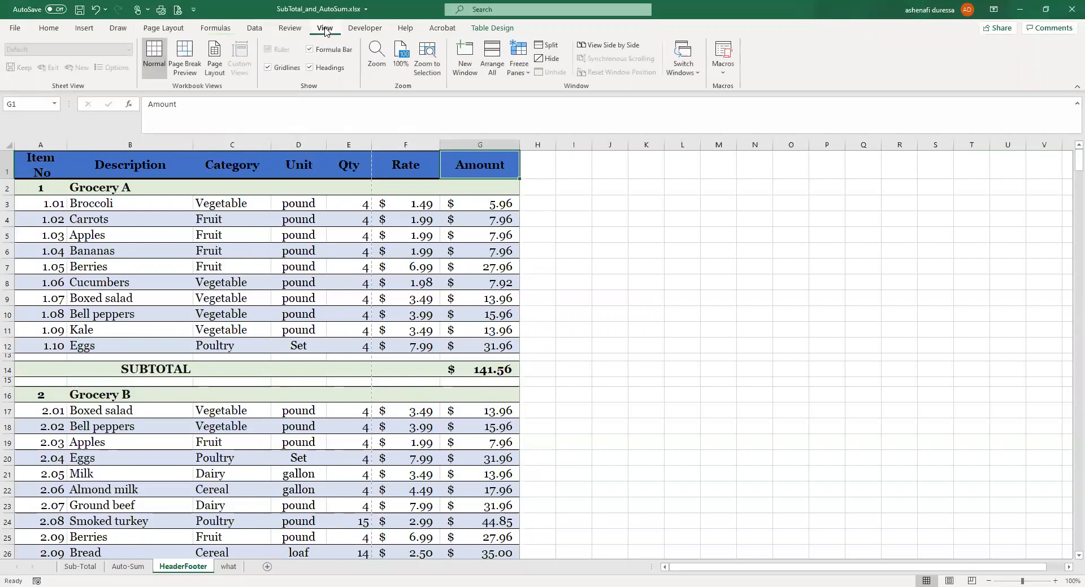
left_click(184, 75)
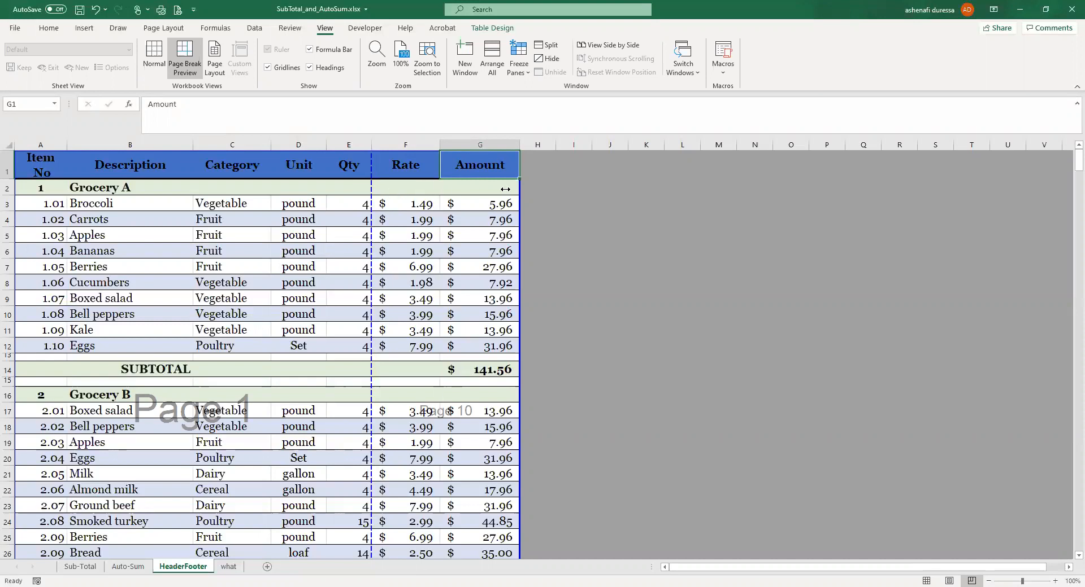
left_click_drag(371, 189, 517, 189)
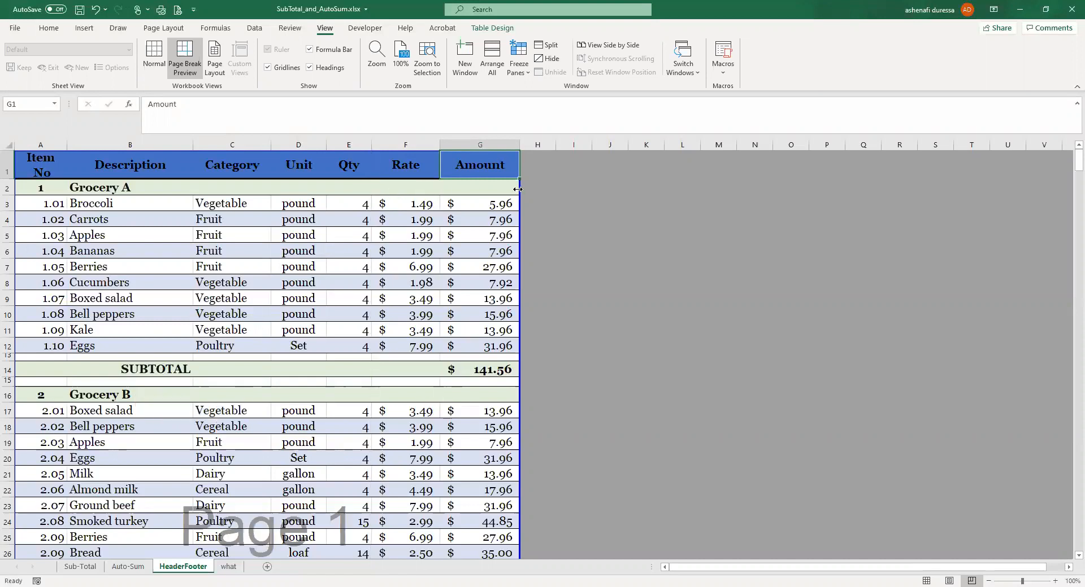
left_click(95, 9)
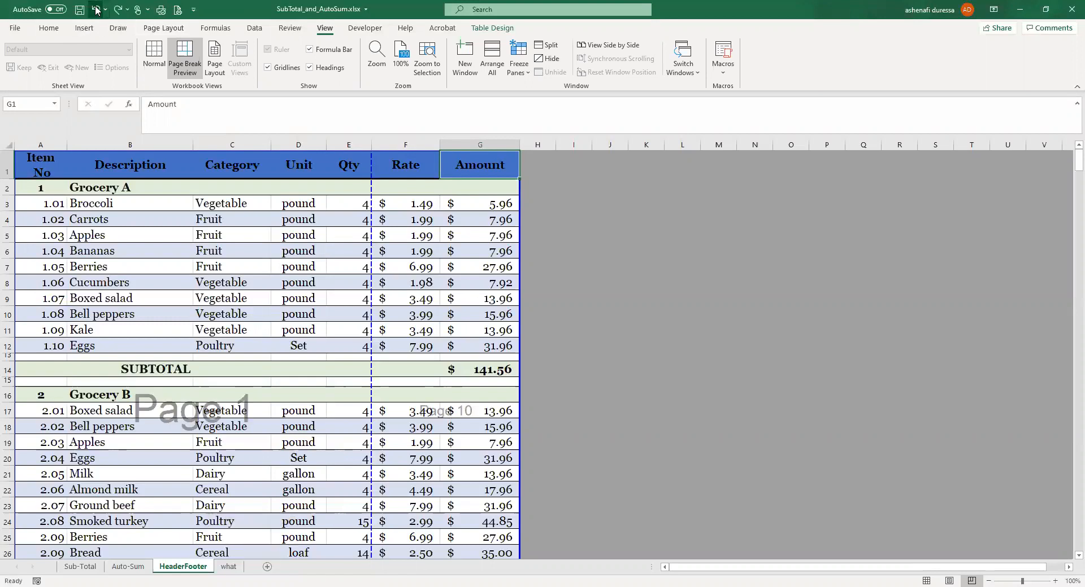
Check the sheet's print scaling in the Page Setup options.
left_click(161, 29)
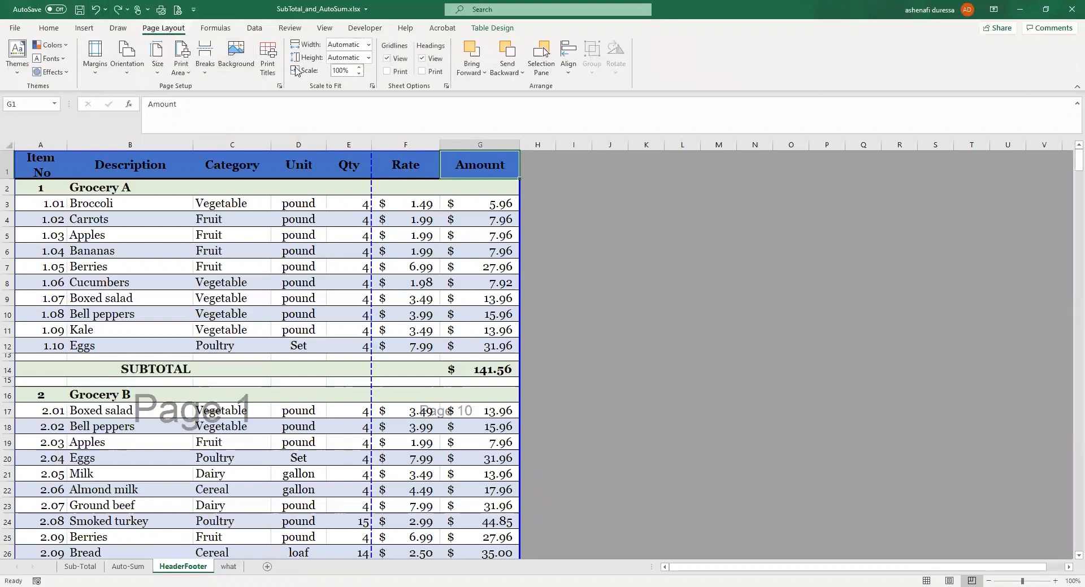
left_click(272, 57)
left_click(354, 281)
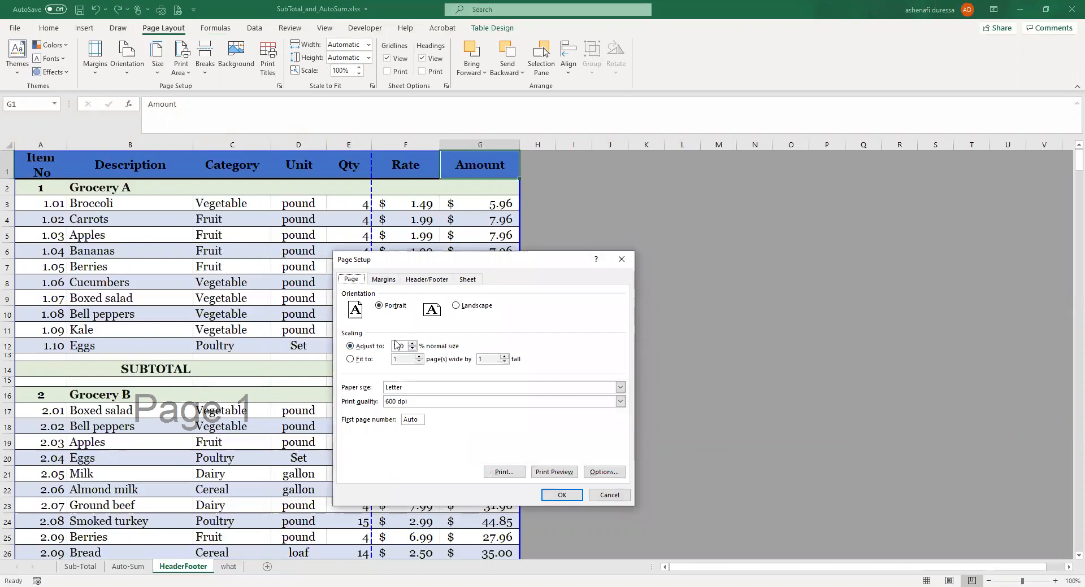
left_click(562, 495)
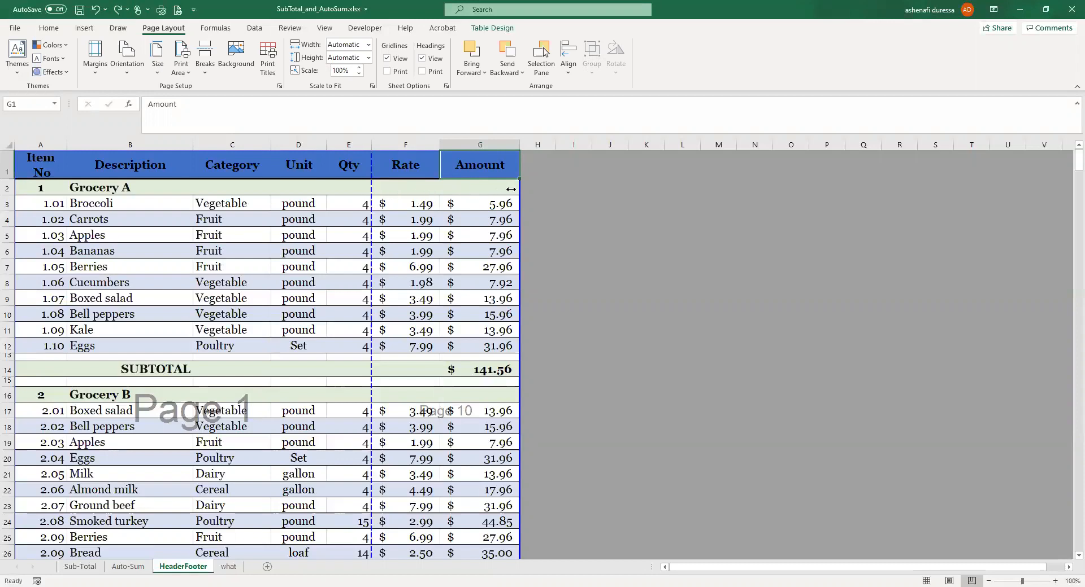
Move the vertical page break after Qty to the outer edge of Amount, and review pages 1 to 4 in the print preview.
left_click_drag(519, 190, 520, 195)
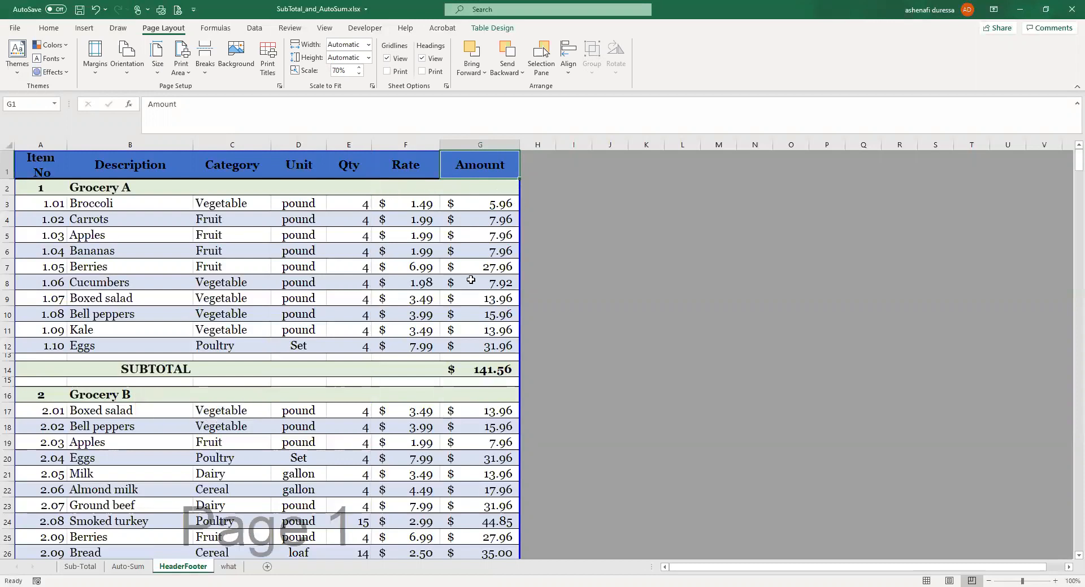
left_click(178, 11)
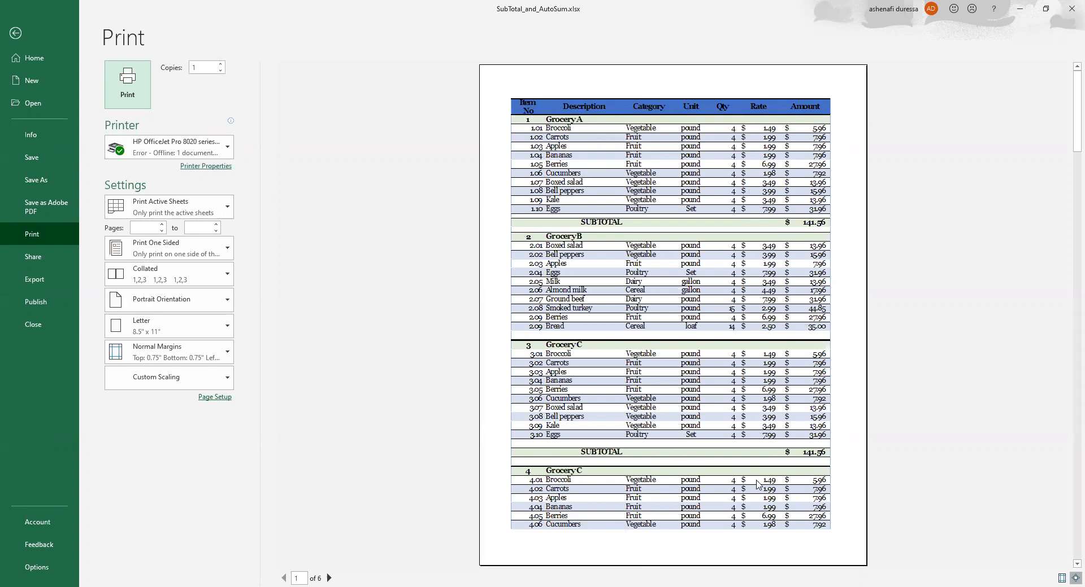
left_click(329, 577)
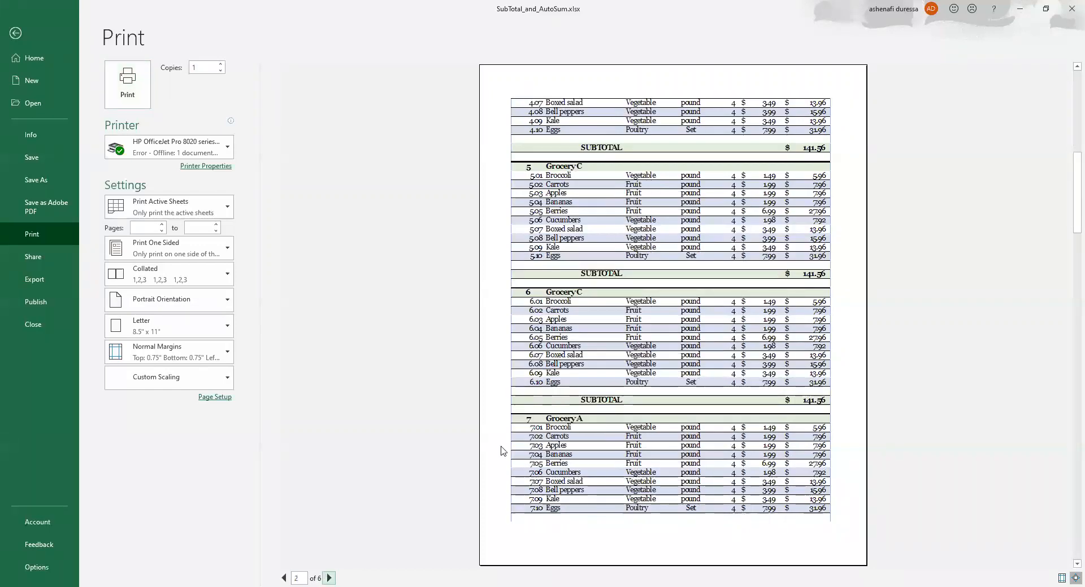
left_click(330, 578)
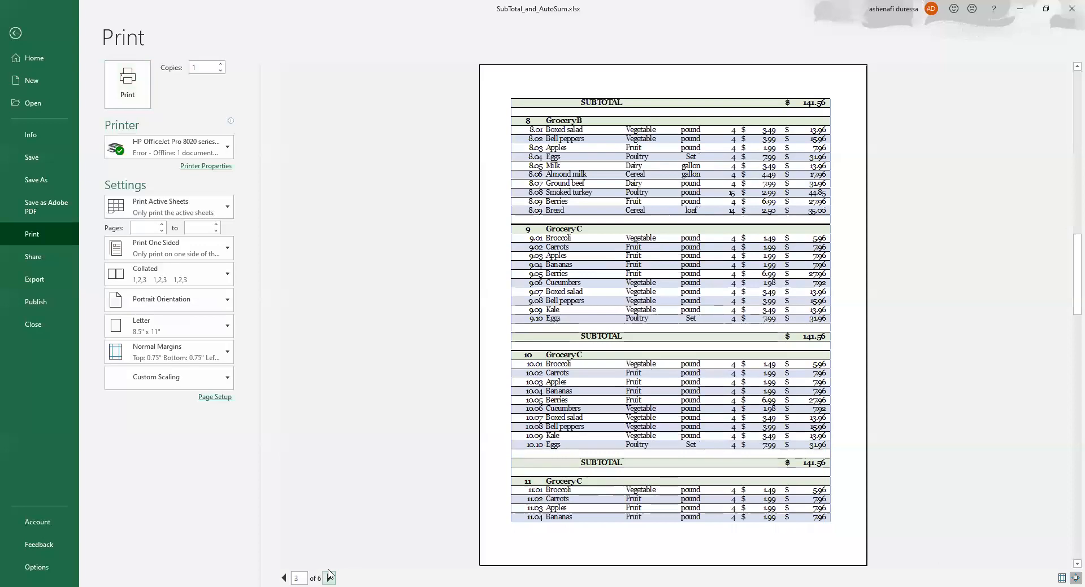
left_click(329, 577)
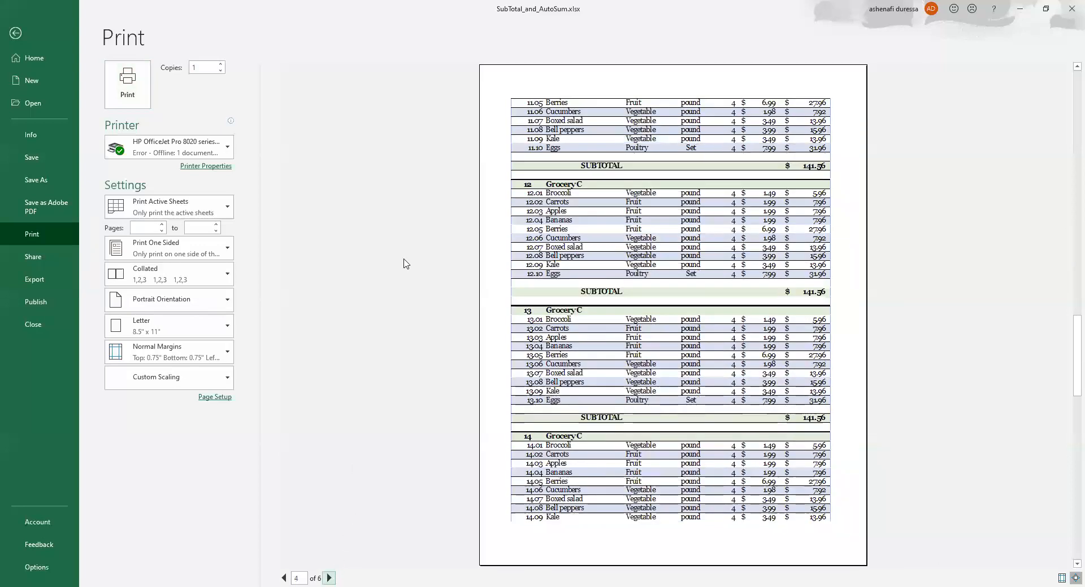
left_click(16, 33)
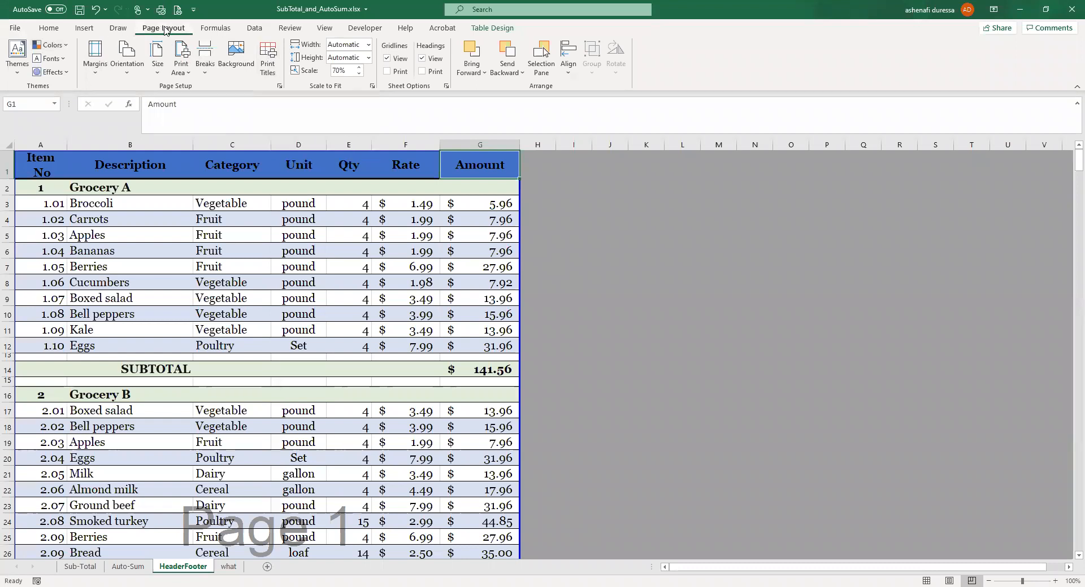
Check the print scaling again in Page Setup and leave the settings unchanged.
left_click(268, 53)
left_click(350, 279)
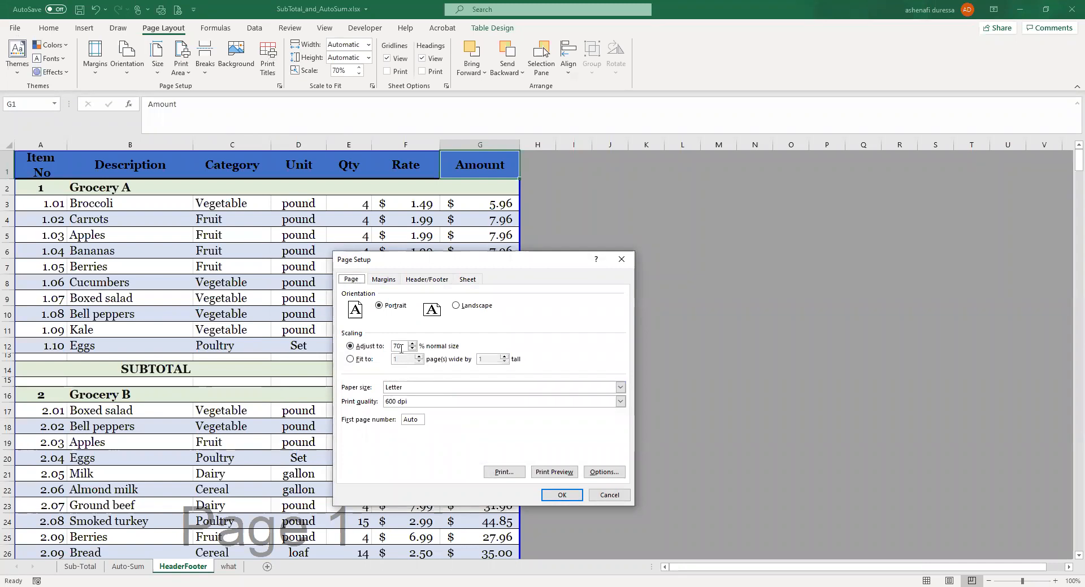
left_click(622, 261)
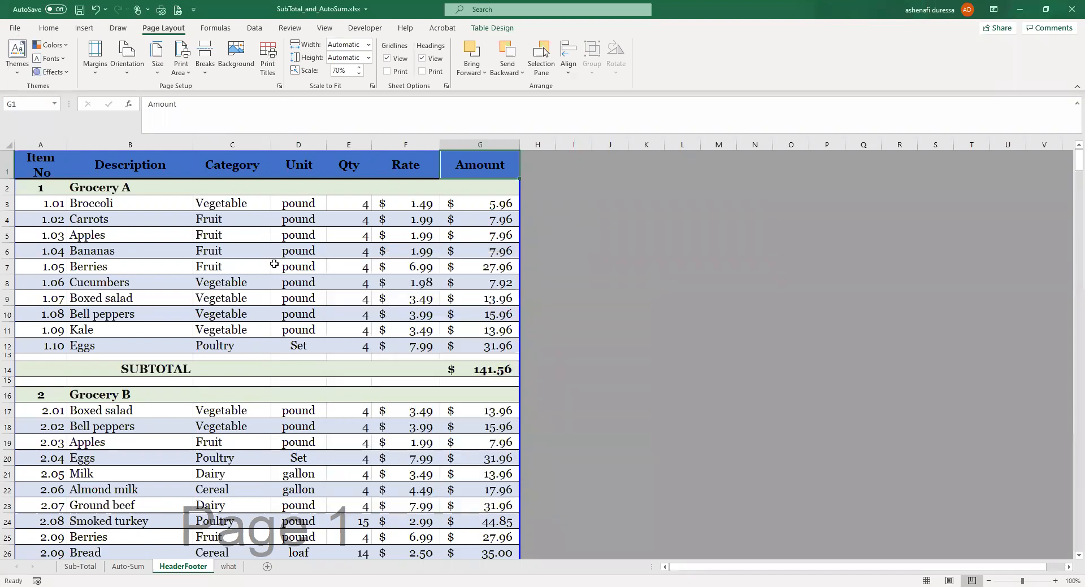
Inspect the page layout at 70% and 40% zoom, and return the view to 100%.
left_click(300, 233)
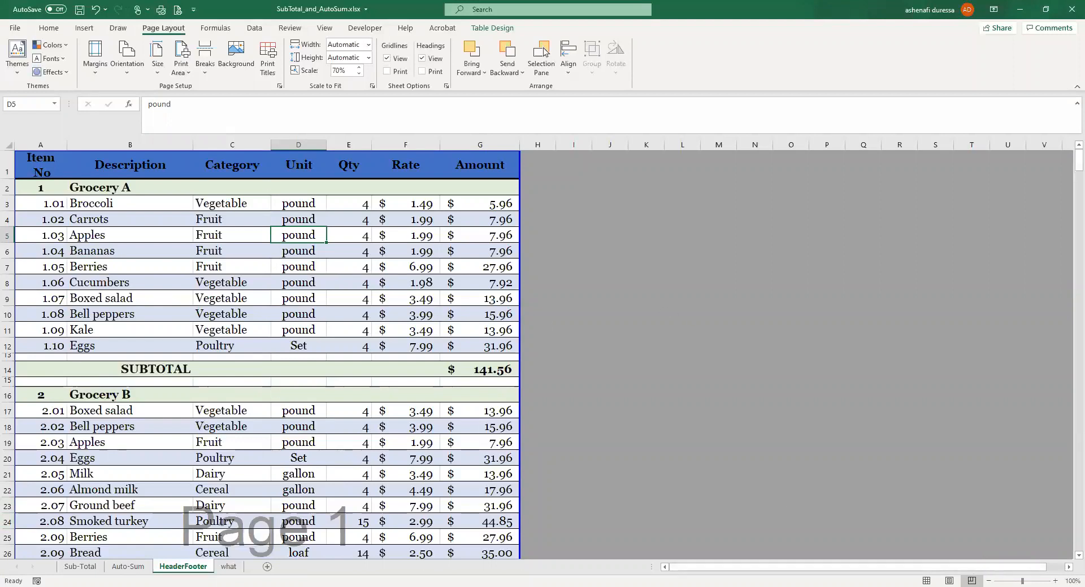
left_click(988, 582)
left_click(988, 581)
left_click(988, 581)
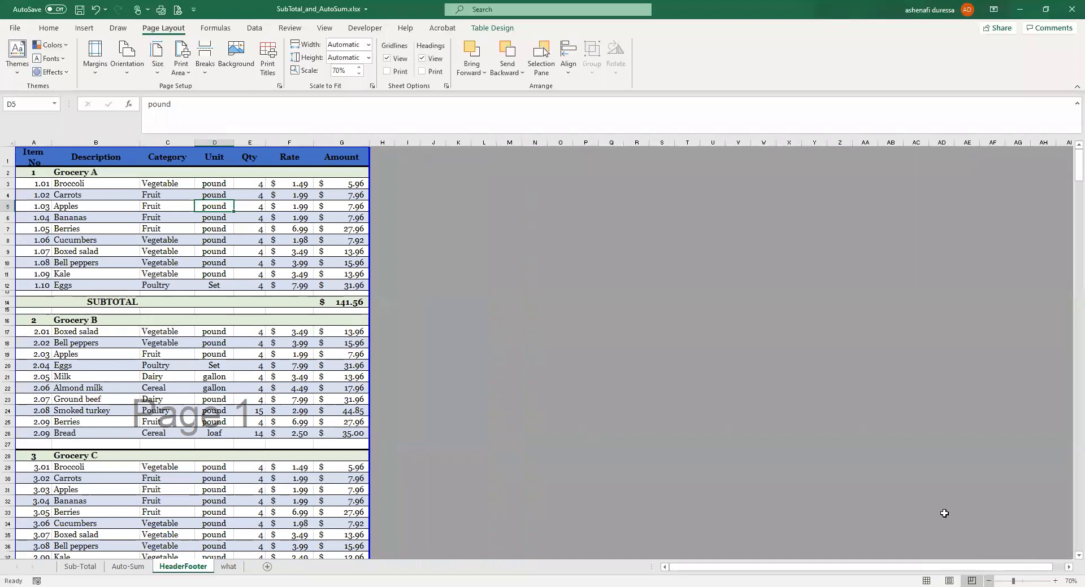
left_click(205, 240)
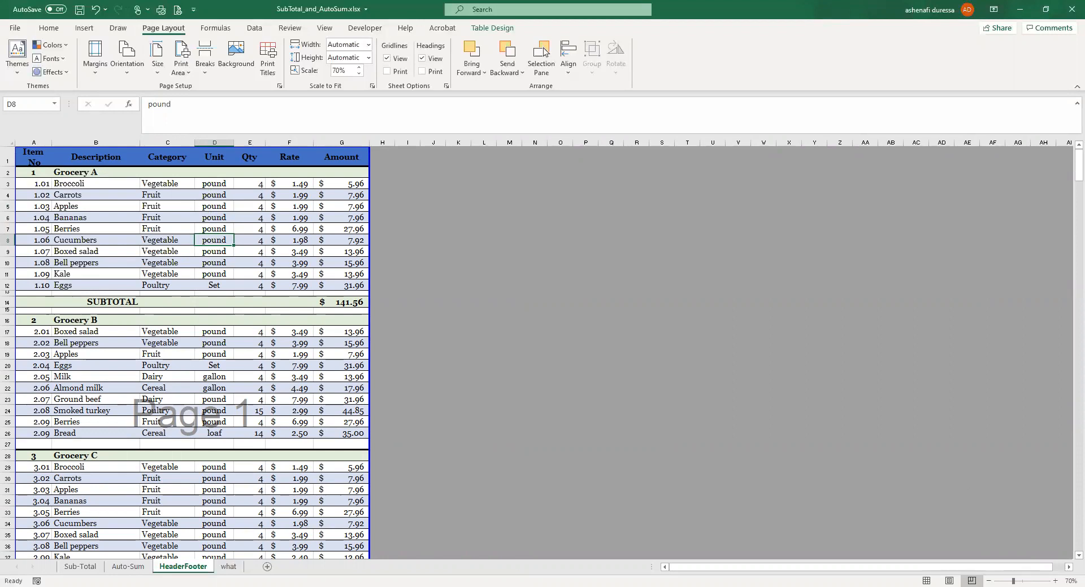
left_click(988, 581)
left_click(988, 582)
left_click(988, 581)
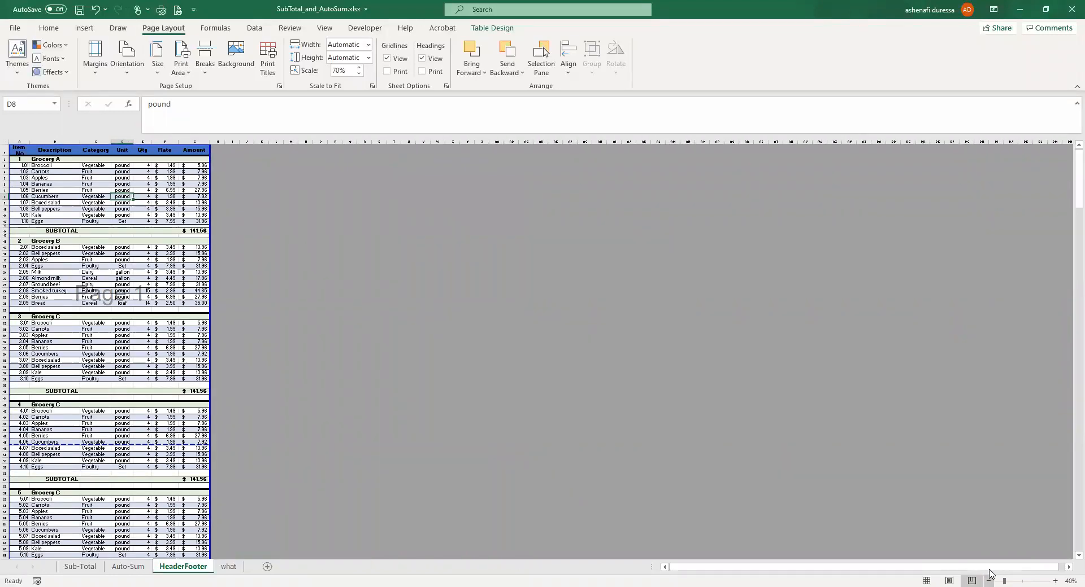
left_click(1055, 581)
left_click(1056, 580)
left_click(1055, 581)
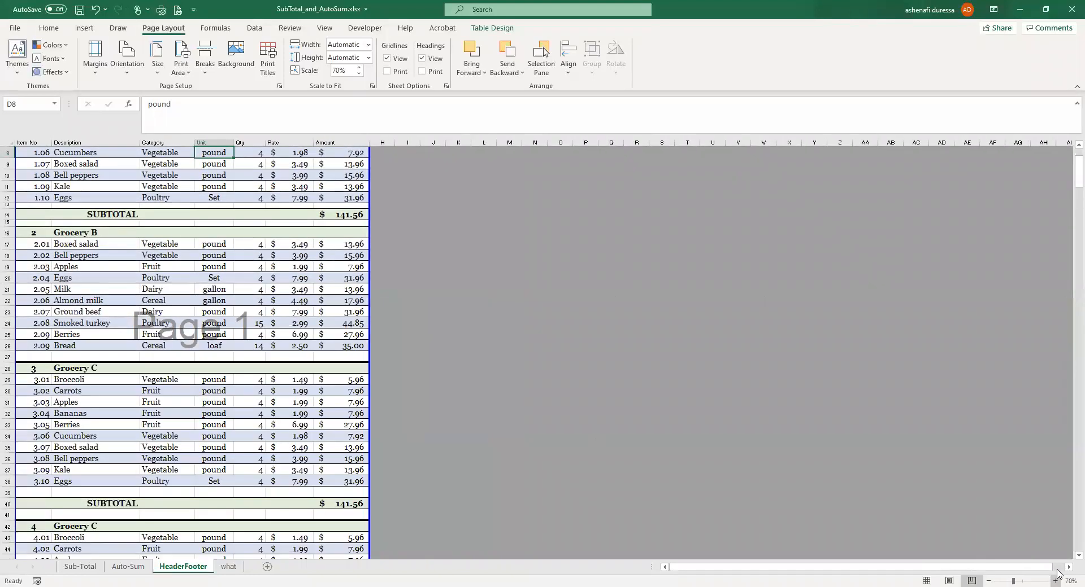
left_click(1055, 580)
left_click(1055, 581)
left_click(1056, 581)
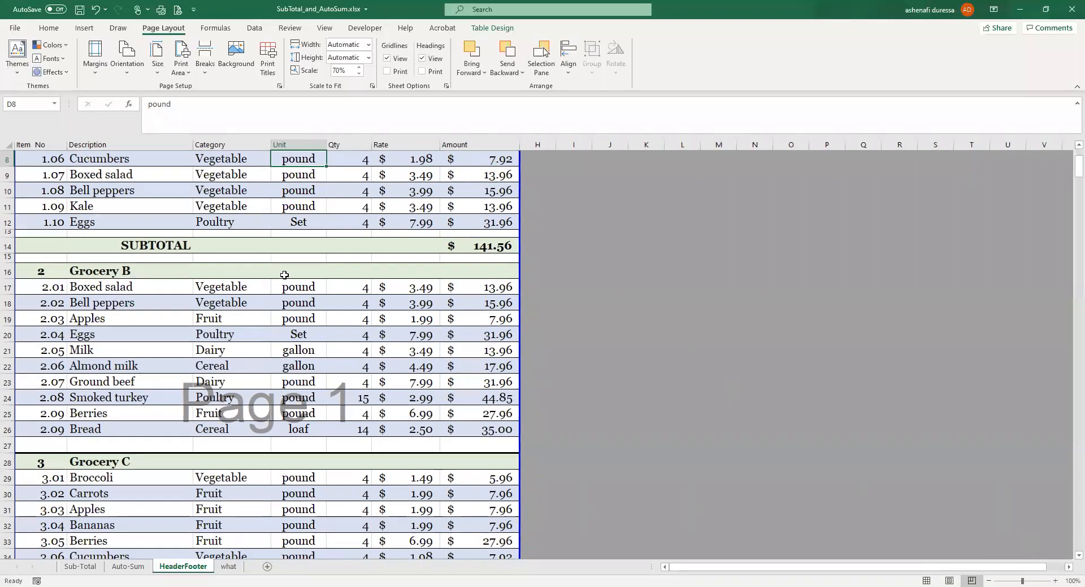
Examine the table's header row and where the horizontal page breaks fall across pages 1 to 3.
scroll(344, 305, "up", 3)
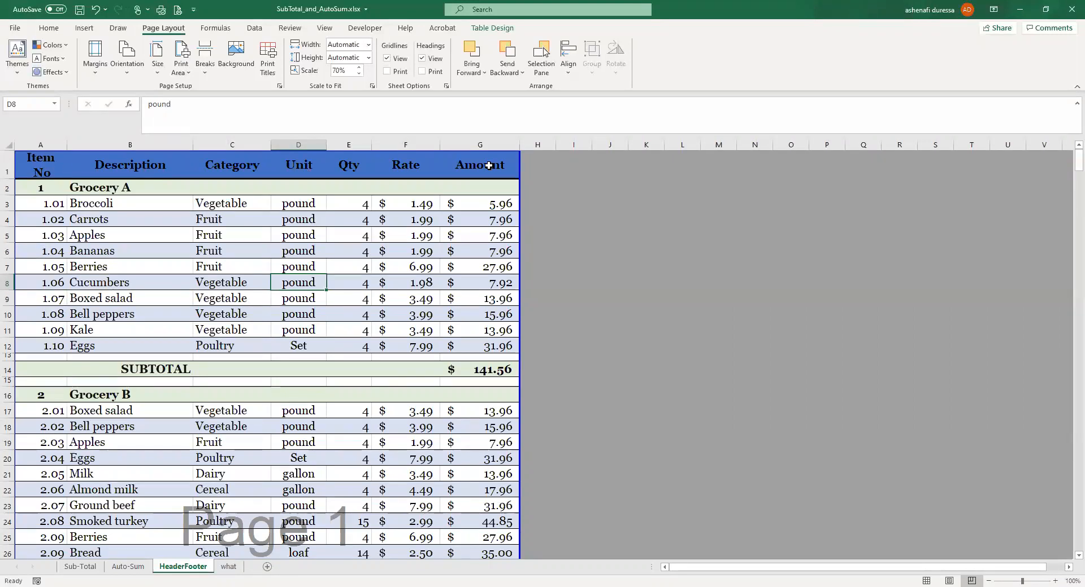
scroll(375, 309, "down", 10)
scroll(376, 309, "down", 1)
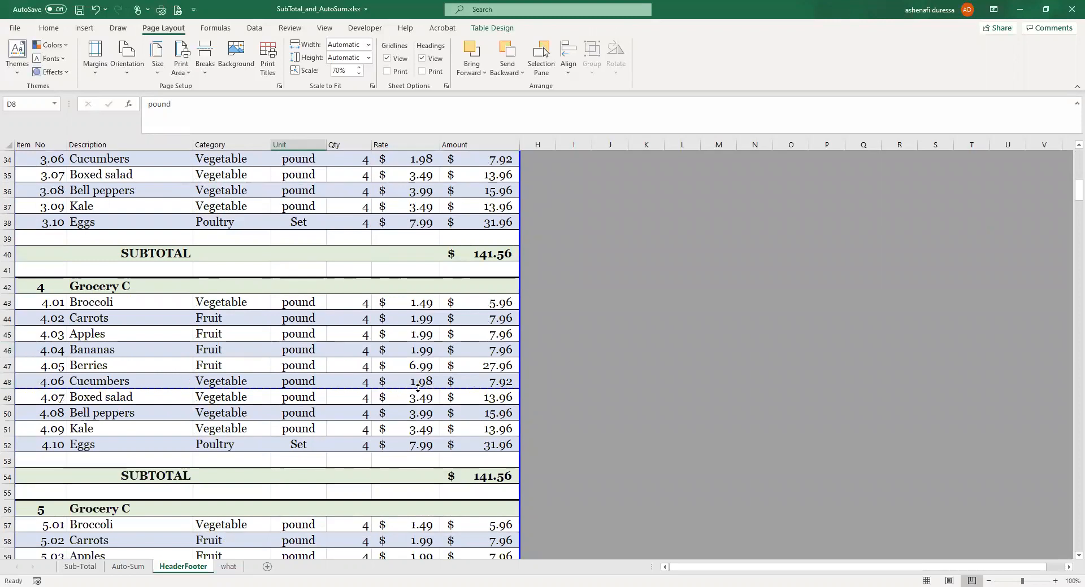
scroll(496, 366, "up", 7)
scroll(497, 366, "up", 4)
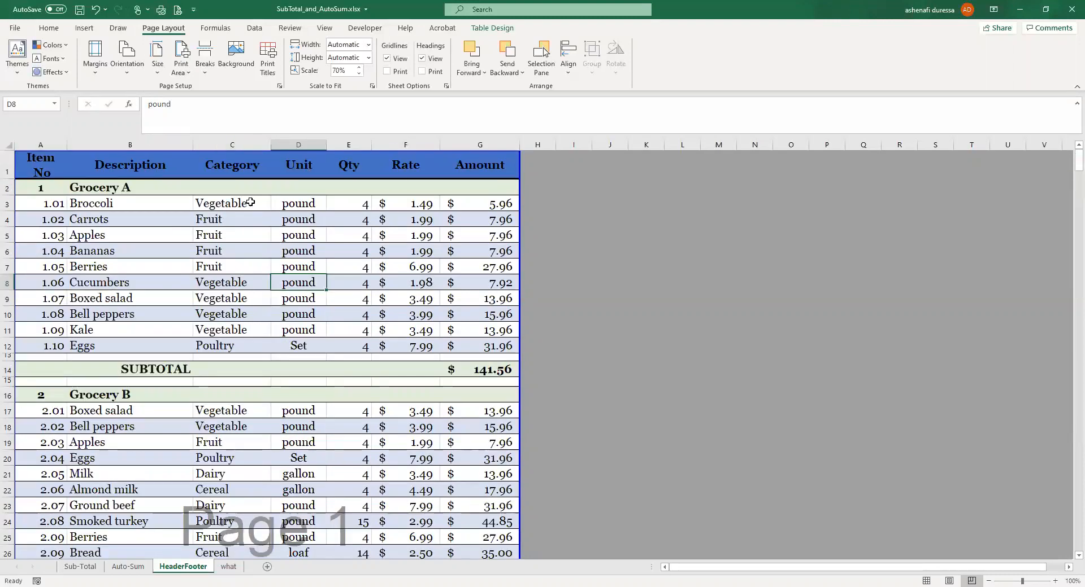
scroll(306, 310, "down", 8)
scroll(307, 310, "down", 6)
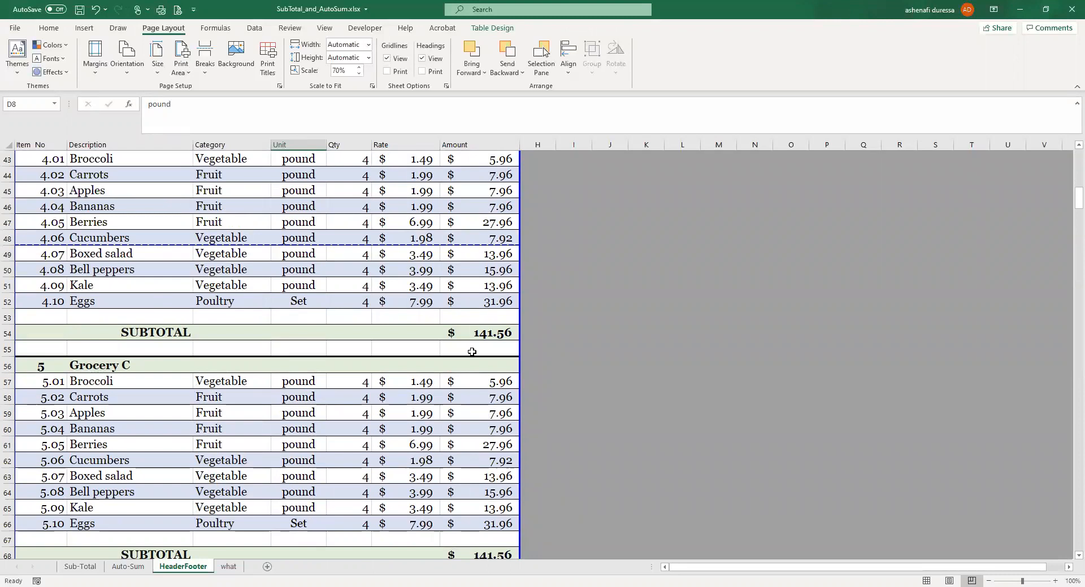
scroll(375, 425, "down", 8)
scroll(376, 425, "down", 8)
scroll(242, 370, "up", 2)
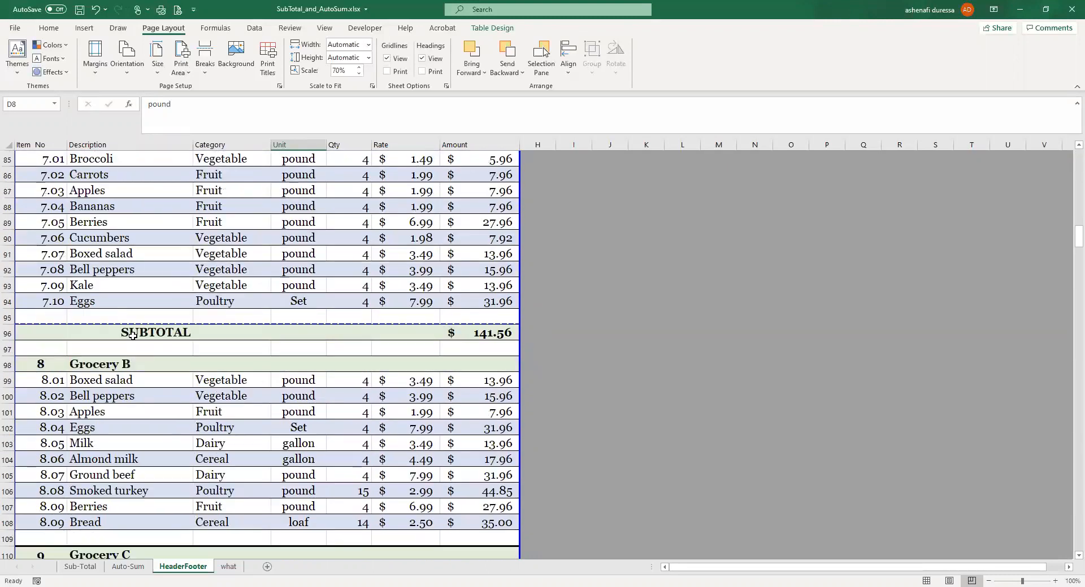
scroll(305, 314, "up", 20)
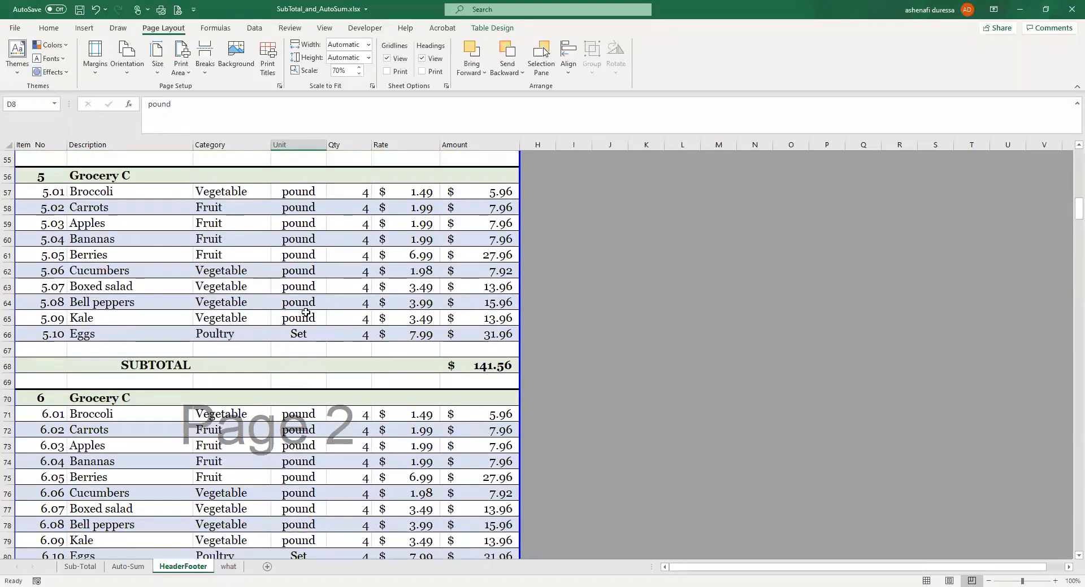
scroll(306, 314, "up", 5)
scroll(300, 315, "down", 1)
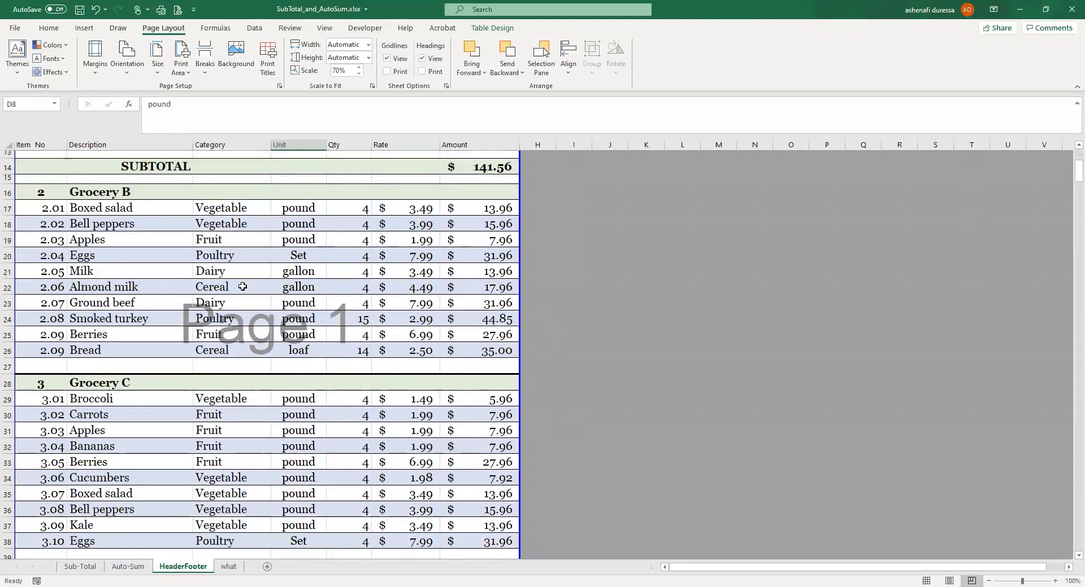
scroll(351, 308, "down", 5)
scroll(352, 309, "down", 18)
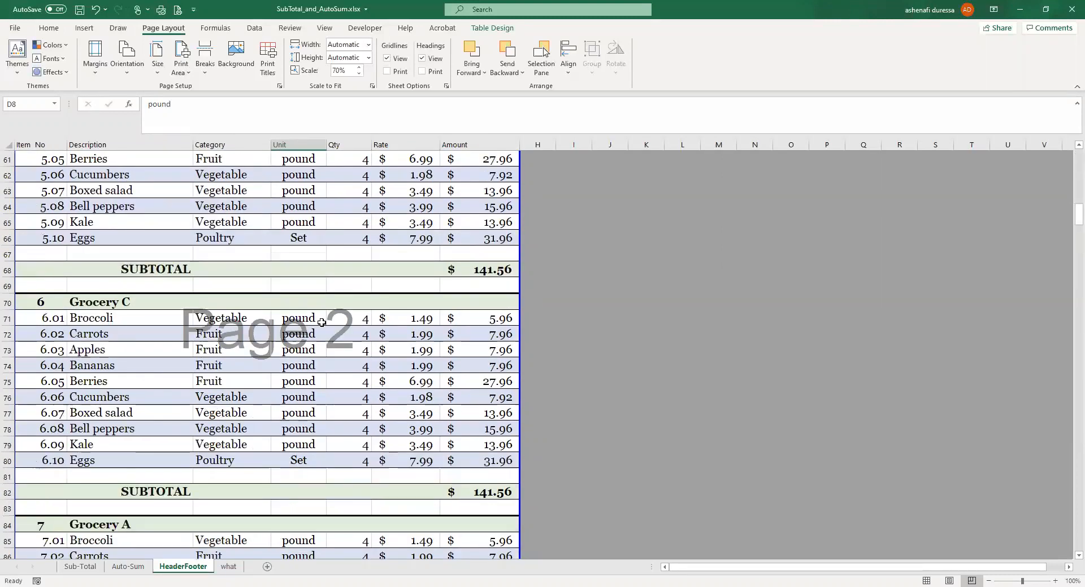
scroll(321, 324, "down", 7)
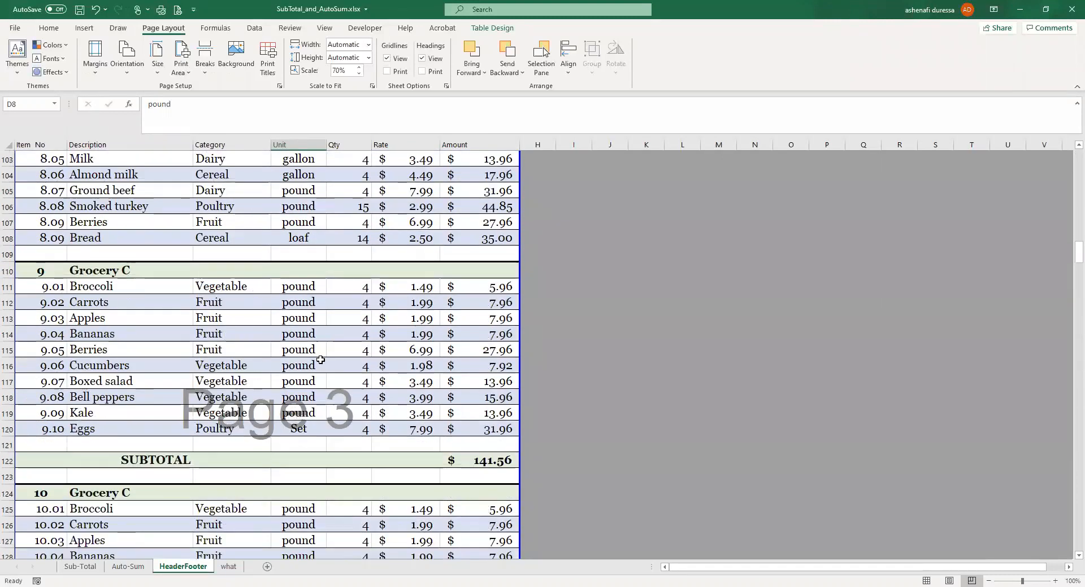
scroll(317, 361, "up", 6)
scroll(316, 372, "up", 6)
scroll(316, 371, "up", 10)
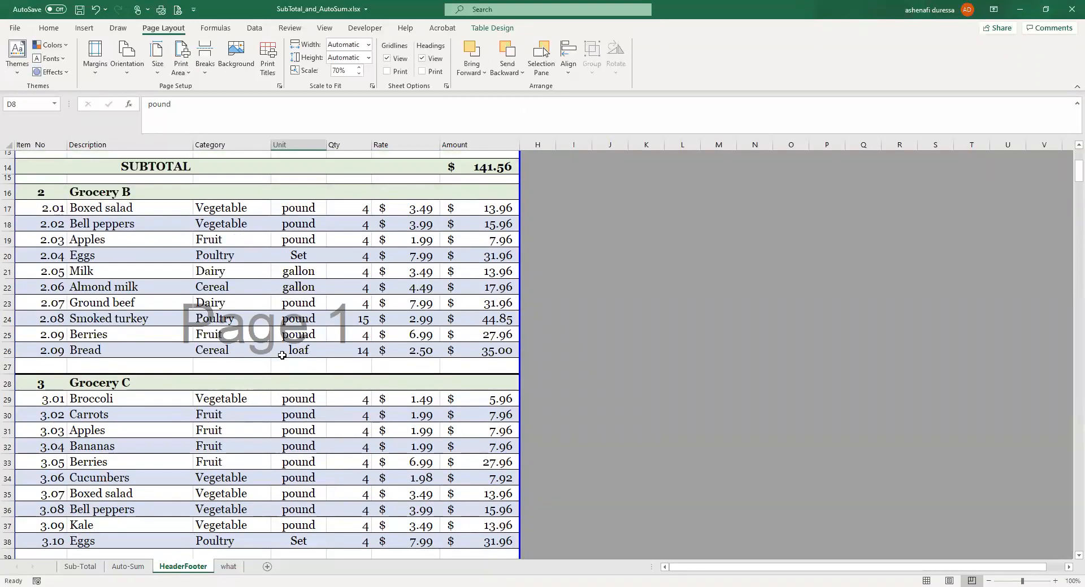
Insert a blank row above the 4.07 Boxed salad row, at the page break between pages 1 and 2.
left_click(244, 256)
scroll(270, 342, "up", 4)
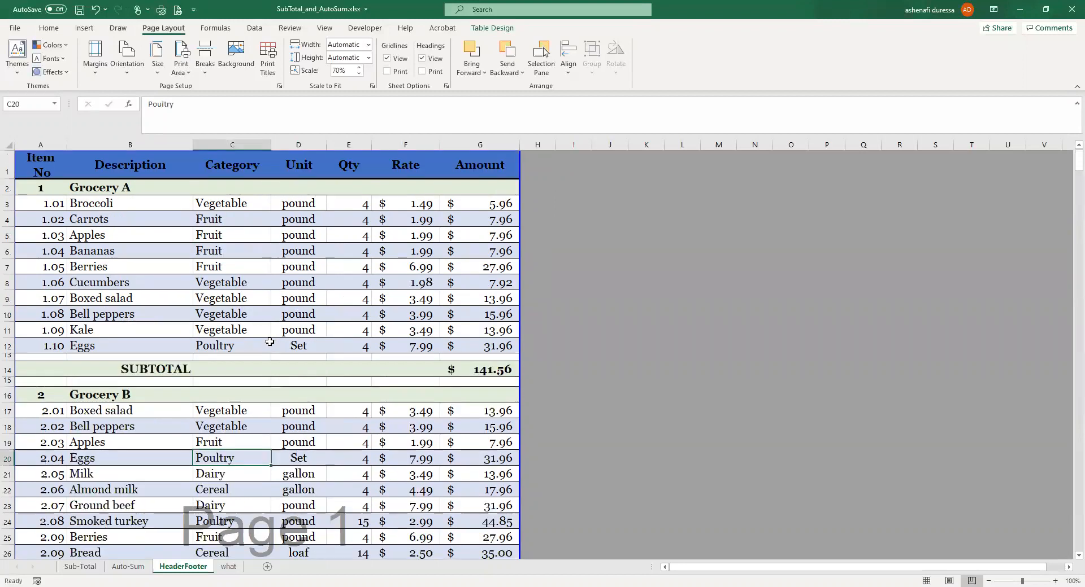
scroll(270, 342, "down", 11)
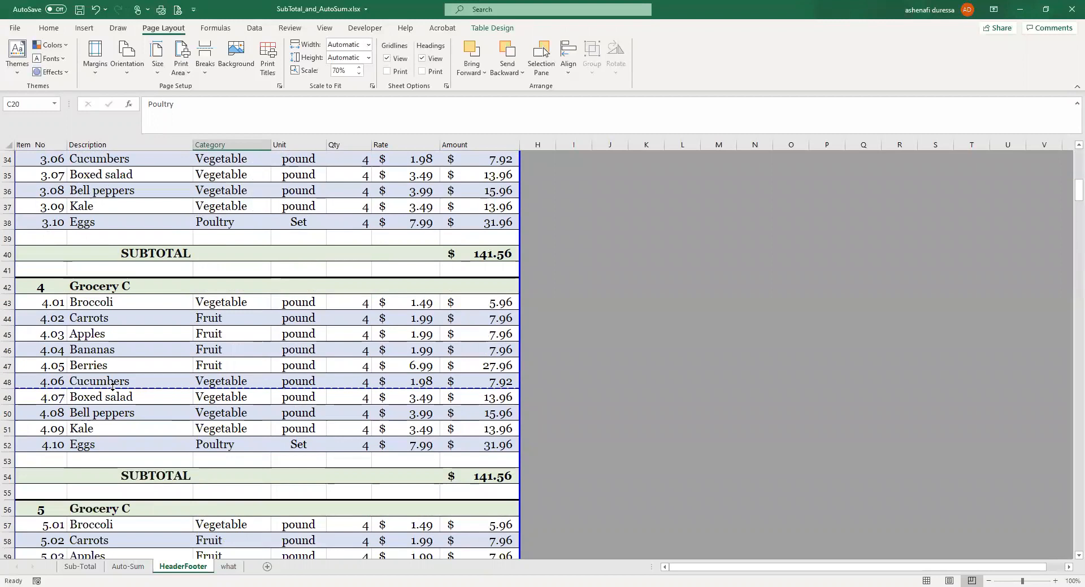
left_click(8, 397)
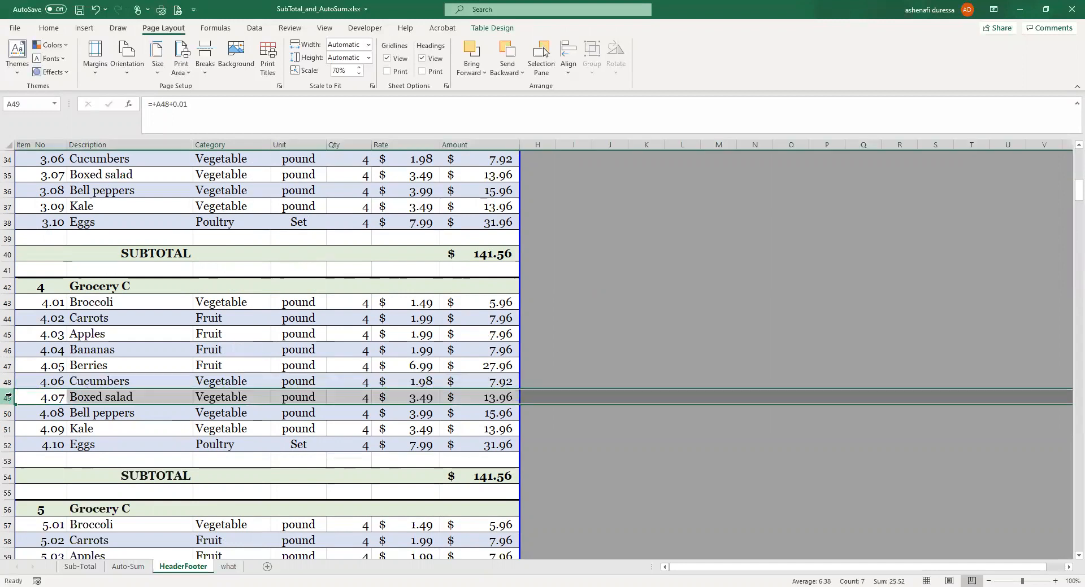
right_click(8, 397)
left_click(46, 211)
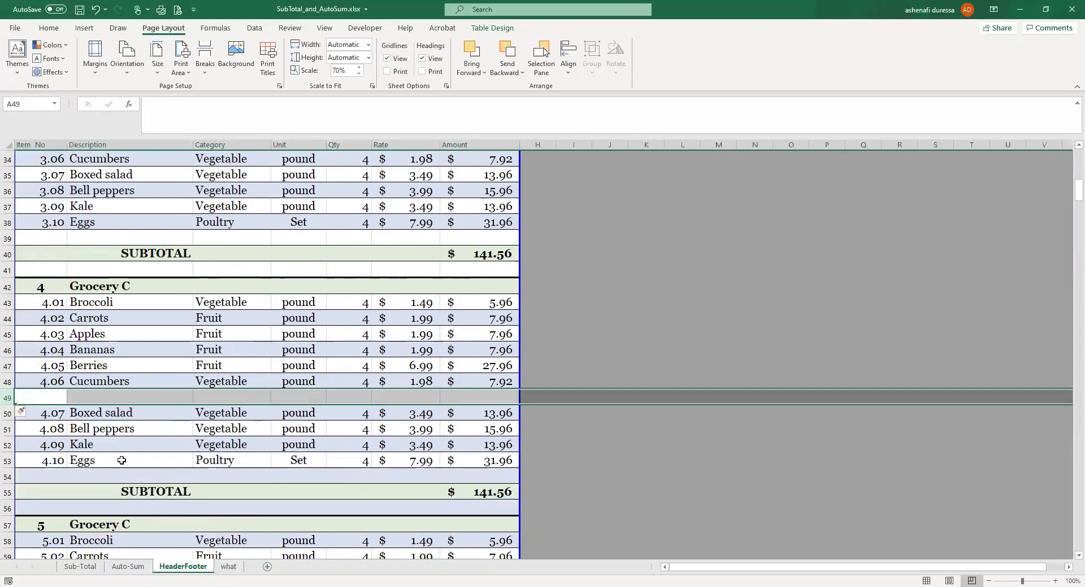
left_click(122, 461)
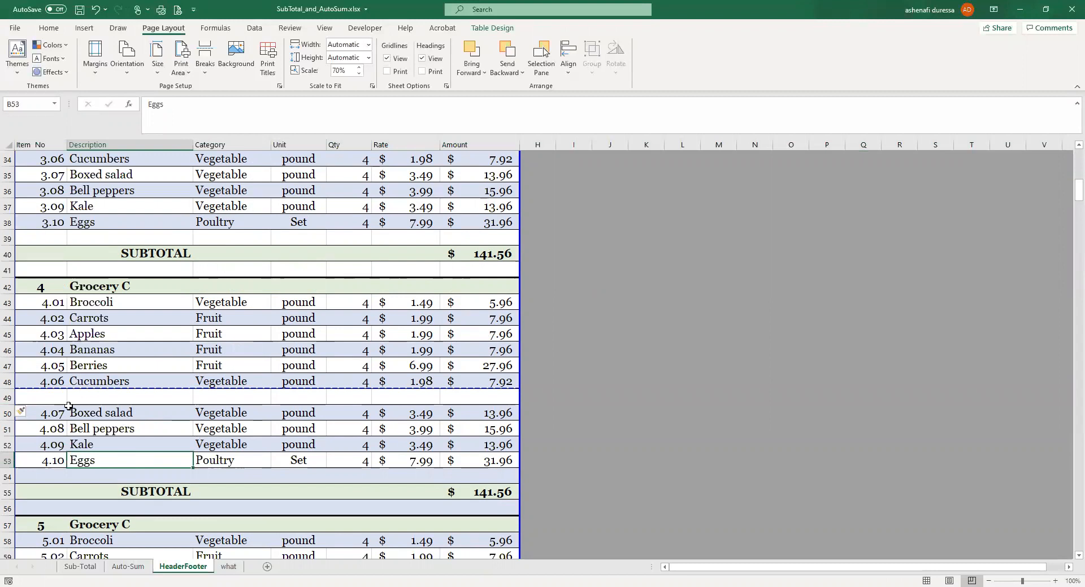
Copy the table's header row 1 into the blank row 49.
scroll(240, 366, "up", 5)
scroll(240, 366, "up", 6)
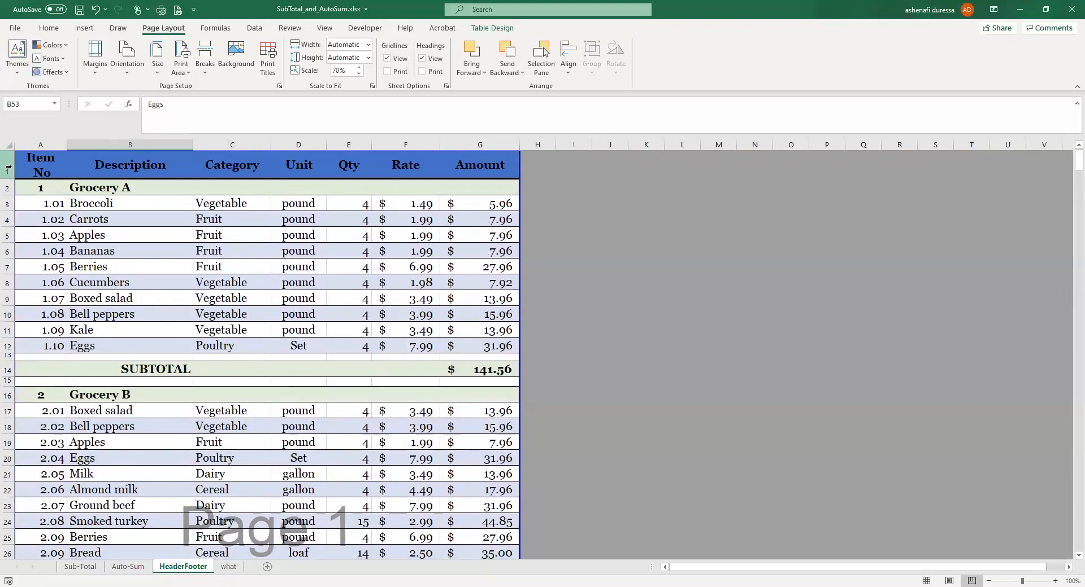
left_click(8, 165)
right_click(8, 166)
left_click(25, 191)
scroll(88, 480, "down", 12)
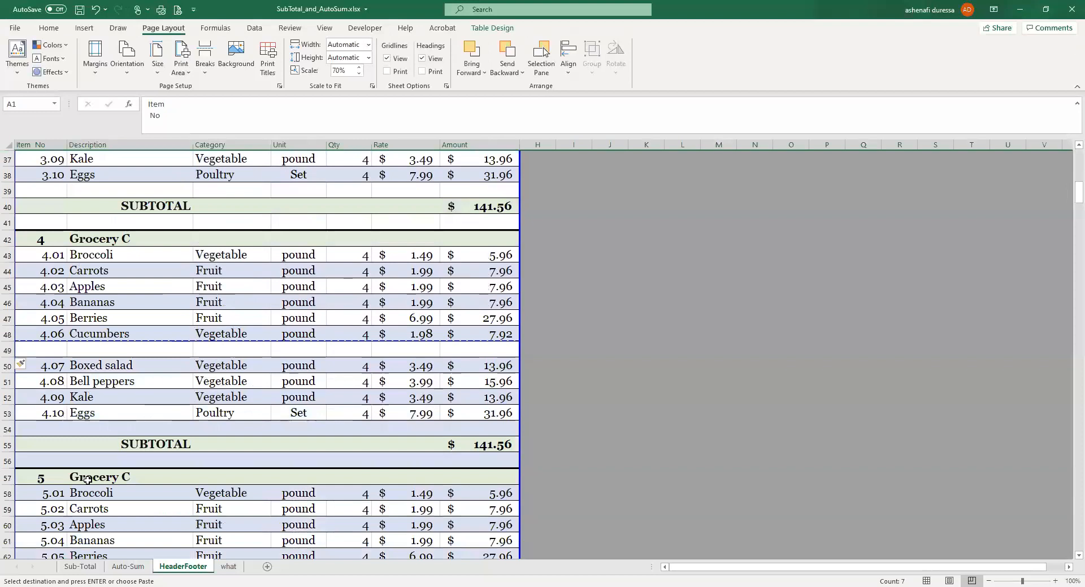
left_click(26, 350)
right_click(29, 350)
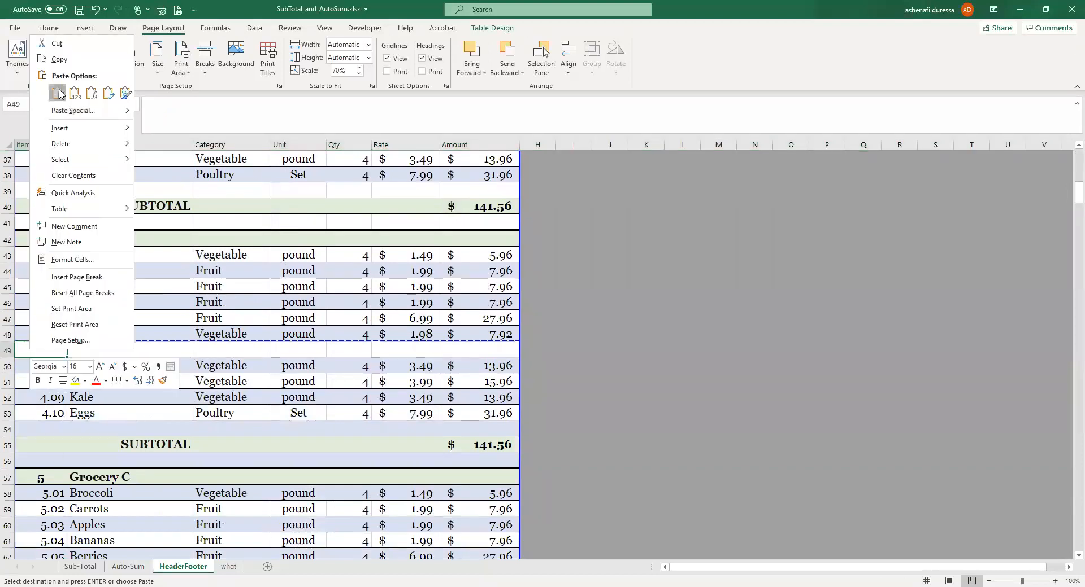
left_click(58, 94)
left_click(242, 440)
Format the copied header cells in row 49 with a blue fill and white font.
left_click_drag(43, 356, 480, 356)
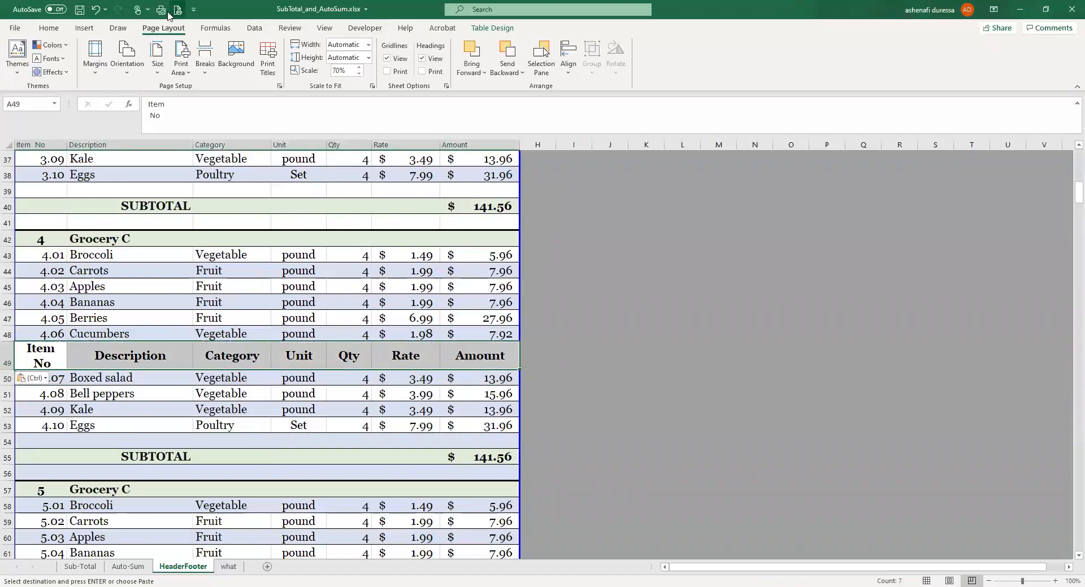
left_click(48, 28)
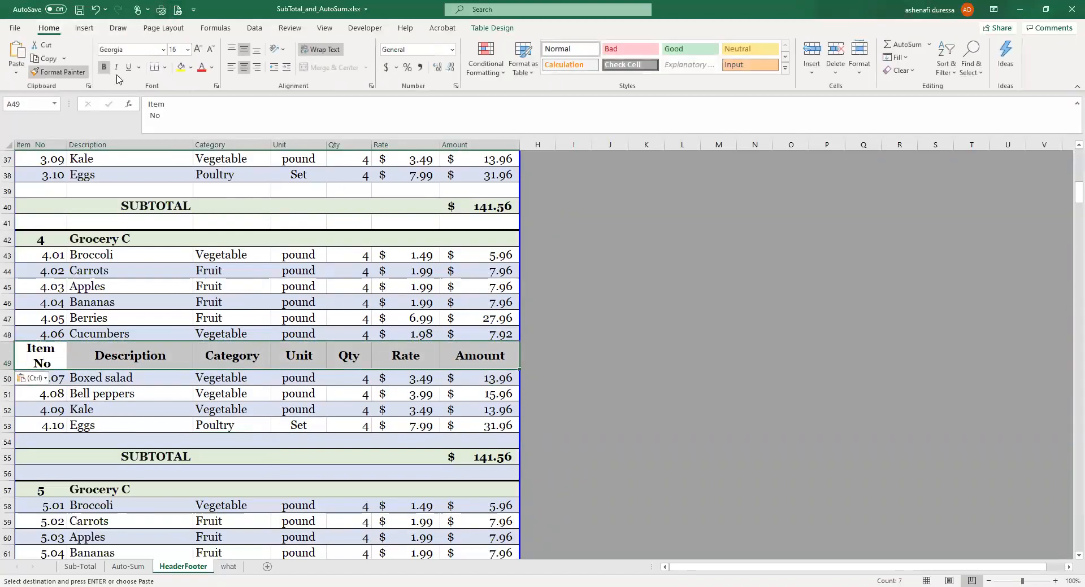
left_click(193, 68)
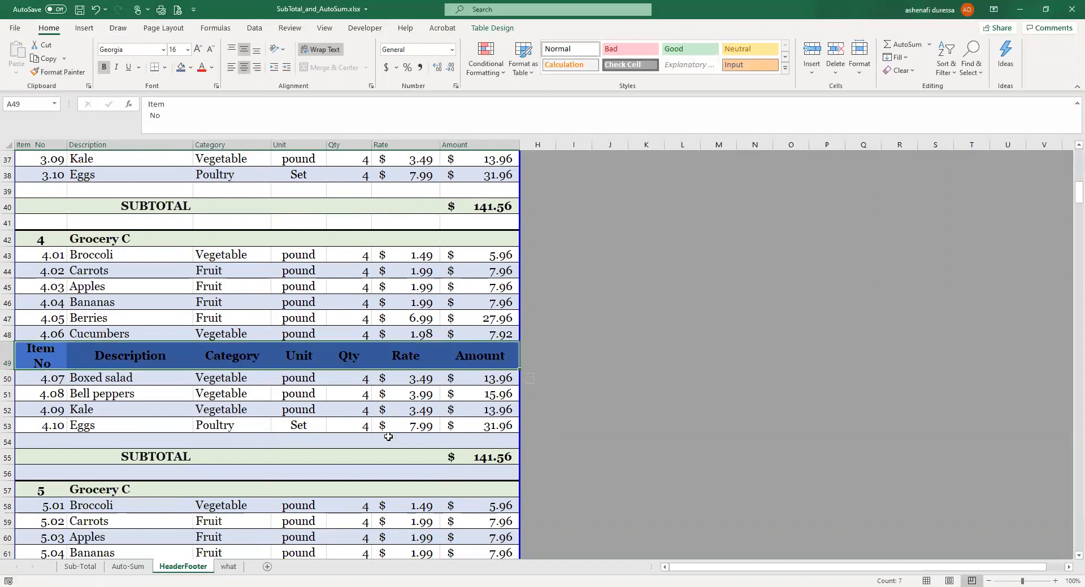
left_click(213, 68)
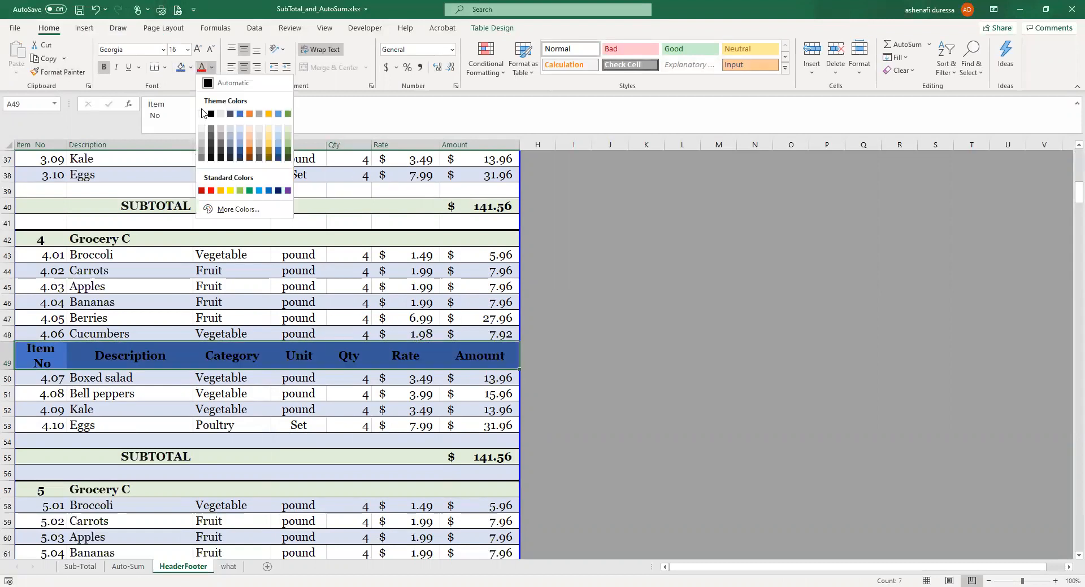
left_click(203, 115)
left_click(299, 408)
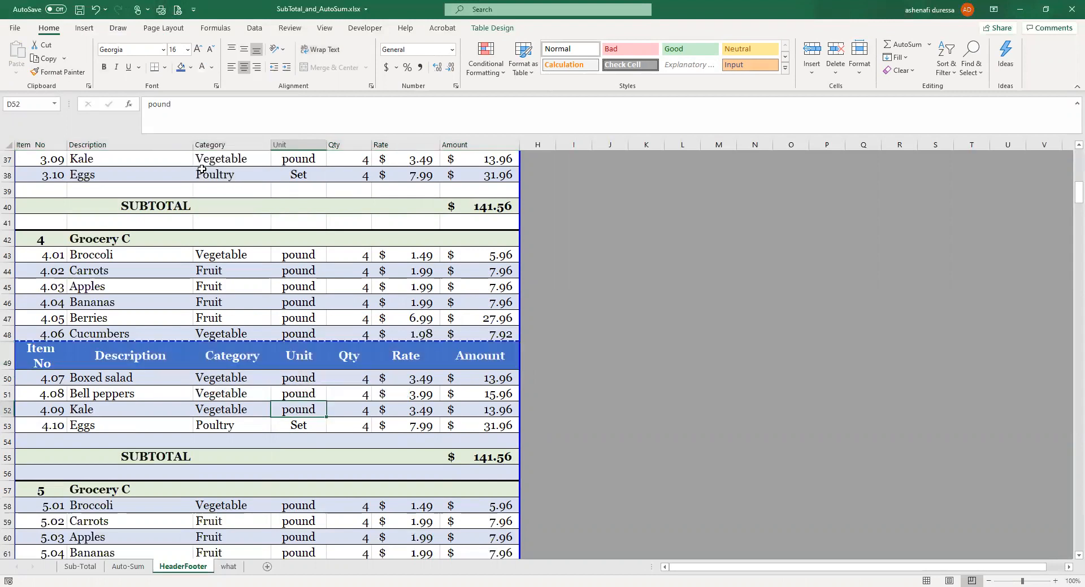
Check the header row on pages 1 to 4 in the print preview, and return to the sheet.
left_click(179, 11)
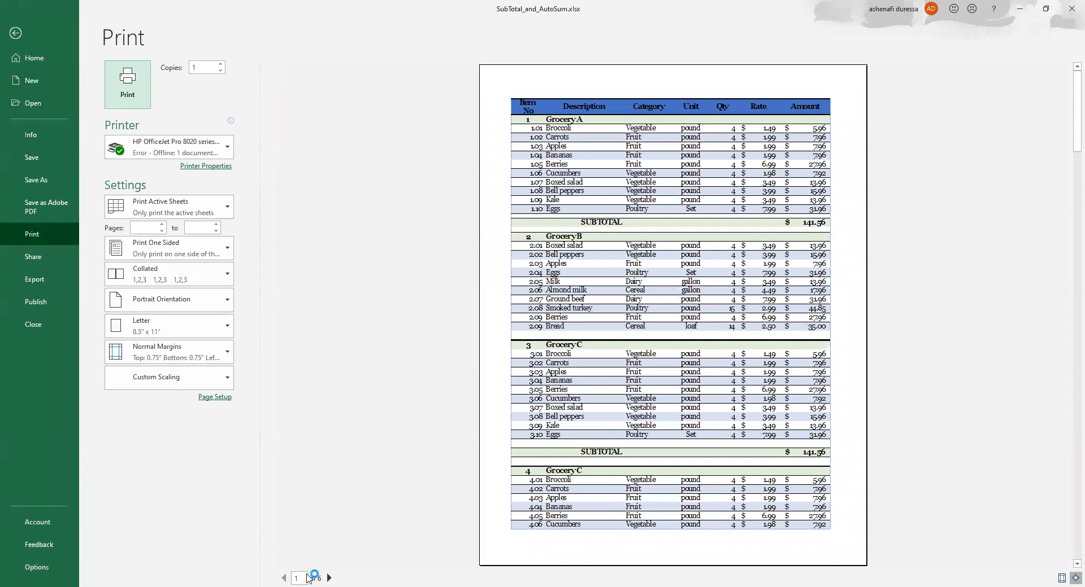
left_click(330, 578)
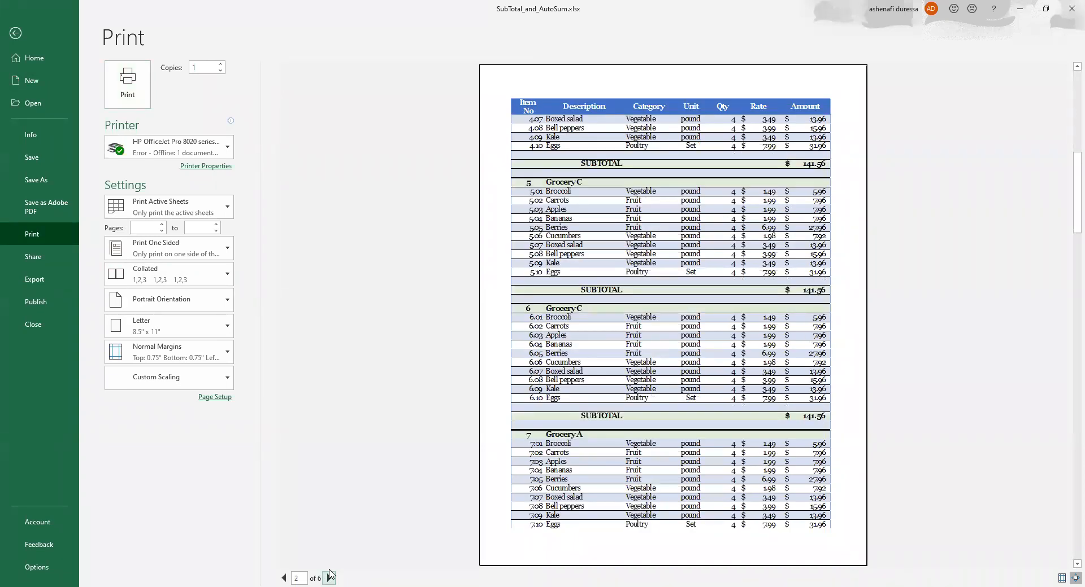
left_click(330, 577)
left_click(329, 577)
left_click(283, 578)
left_click(284, 578)
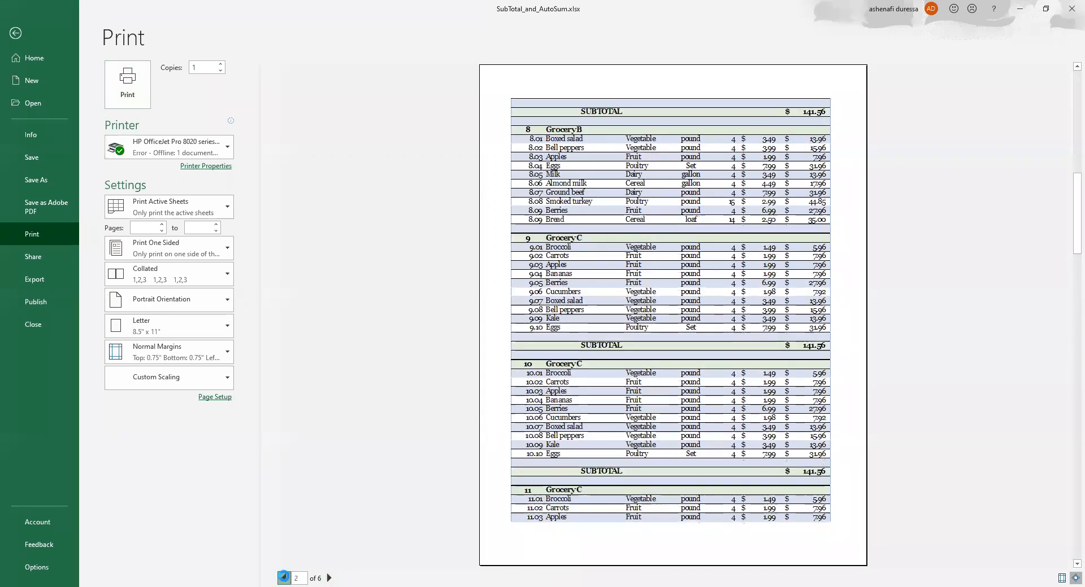
left_click(284, 578)
left_click(16, 33)
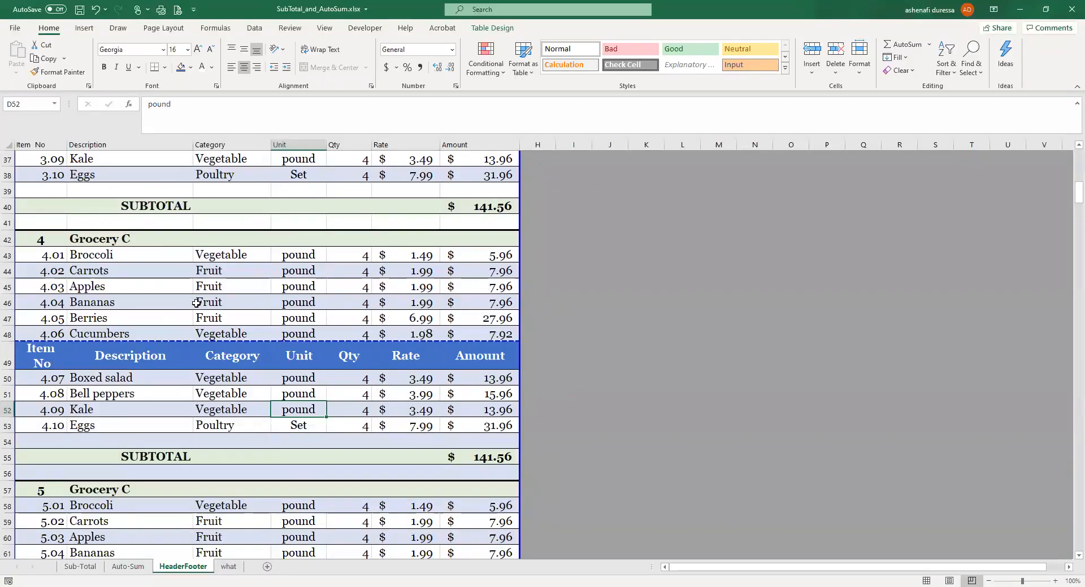
Renumber the Bread item in Grocery B as 2.10 by filling down the item number formula from the Berries row.
scroll(196, 304, "up", 12)
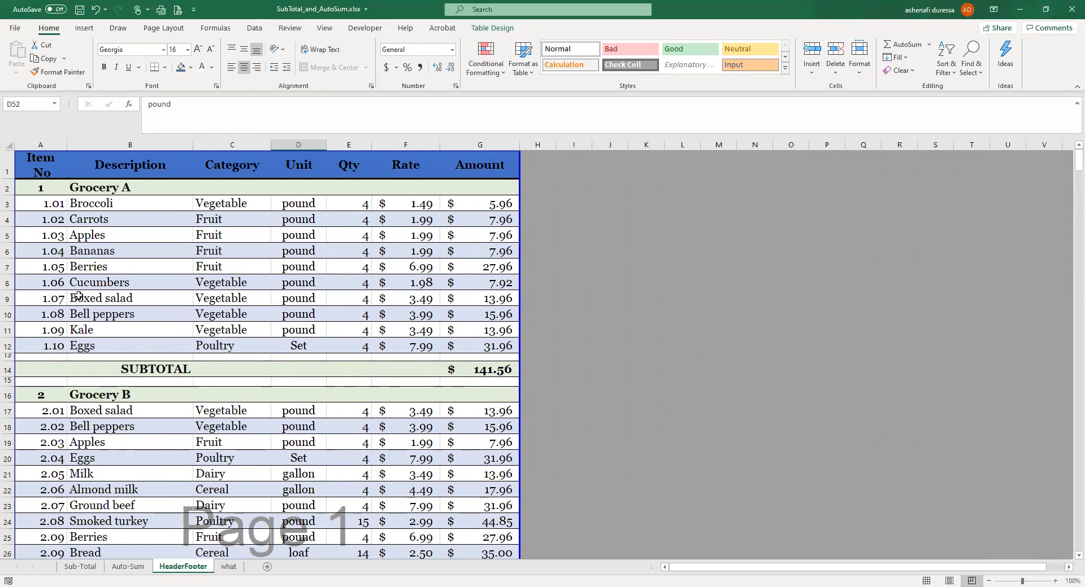
scroll(85, 376, "down", 4)
scroll(132, 385, "down", 3)
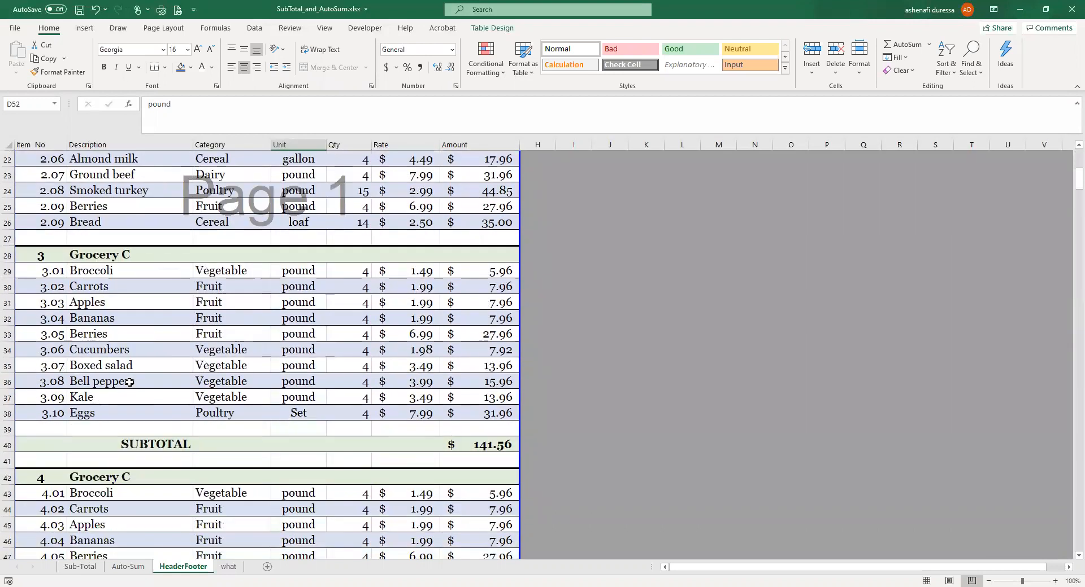
scroll(129, 382, "up", 1)
left_click(54, 254)
left_click_drag(67, 261, 70, 274)
left_click(133, 382)
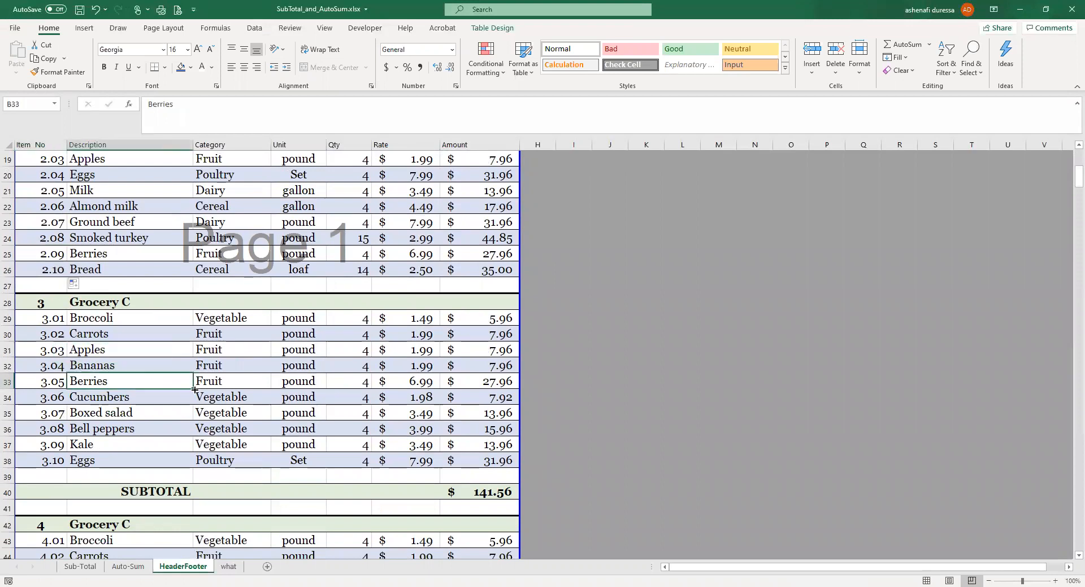
Move the page break below row 48 up to above the section 4 Grocery C heading, and select header row 49.
scroll(195, 389, "down", 5)
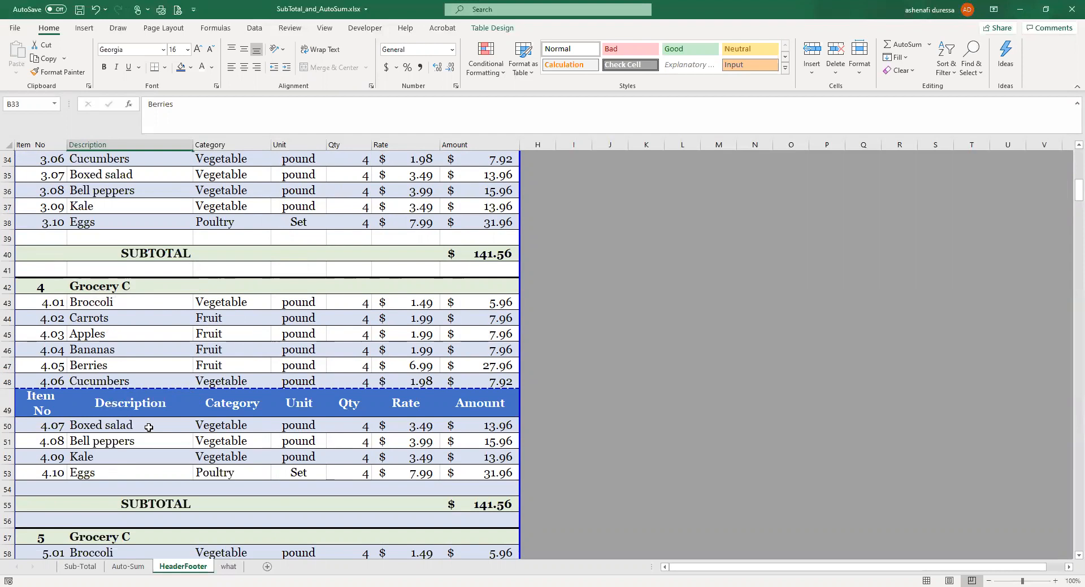
left_click_drag(177, 375, 179, 278)
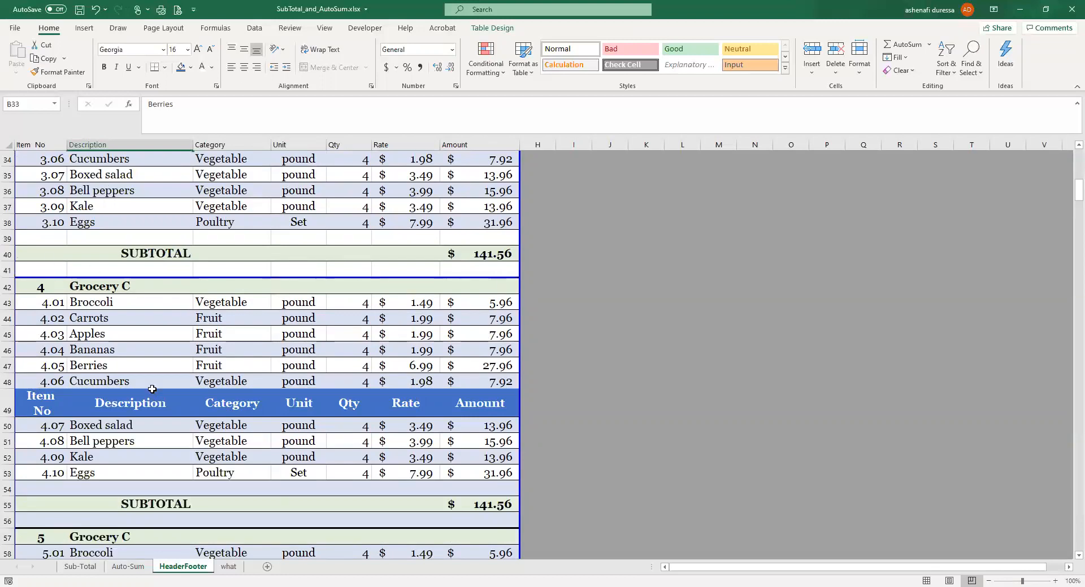
left_click(7, 403)
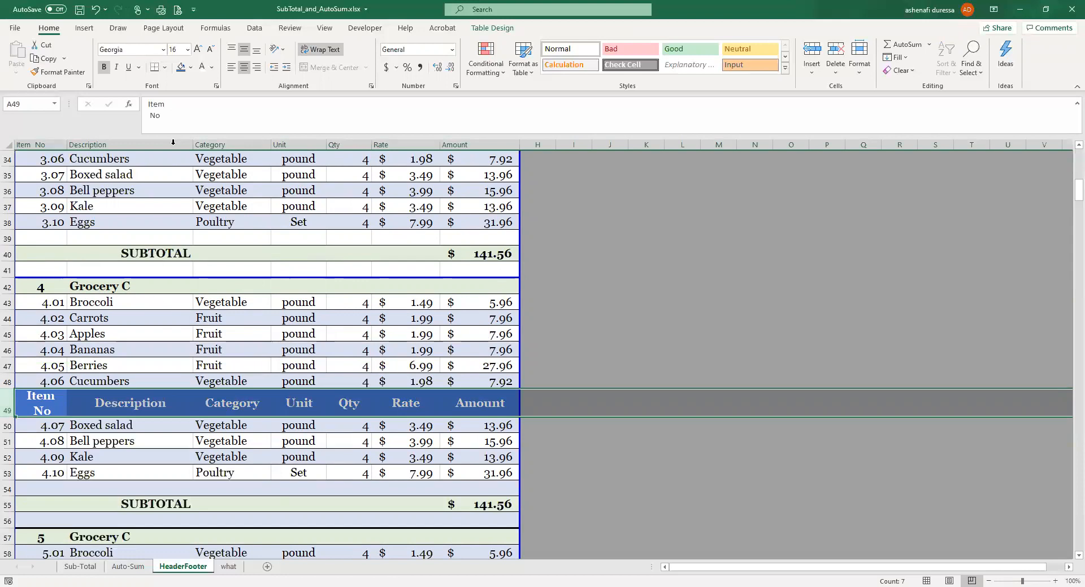
Check where the copied header row falls on page 2 in the print preview, and return to the sheet.
left_click(177, 9)
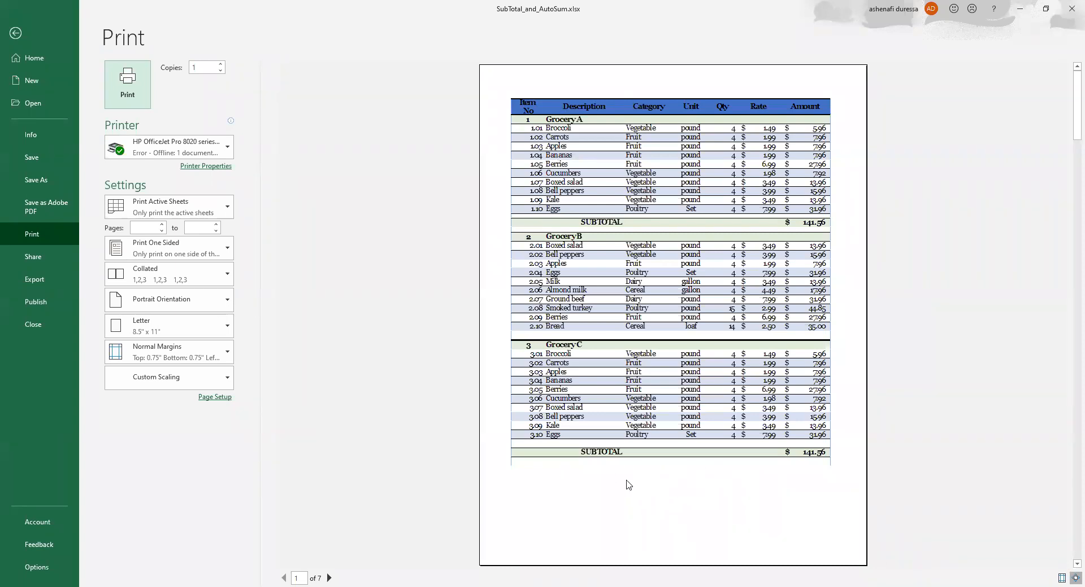
left_click(329, 578)
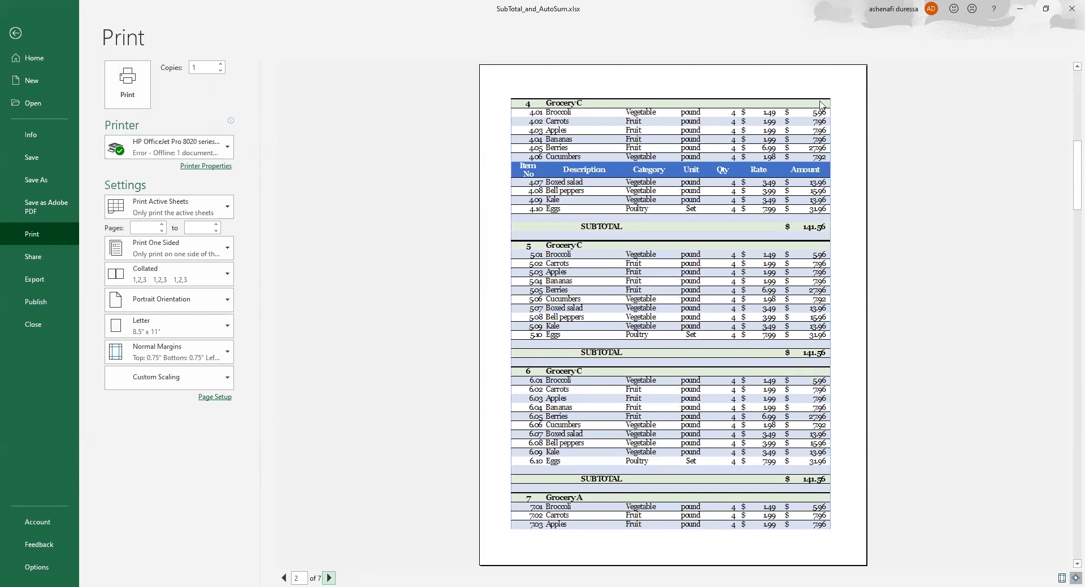
left_click(20, 36)
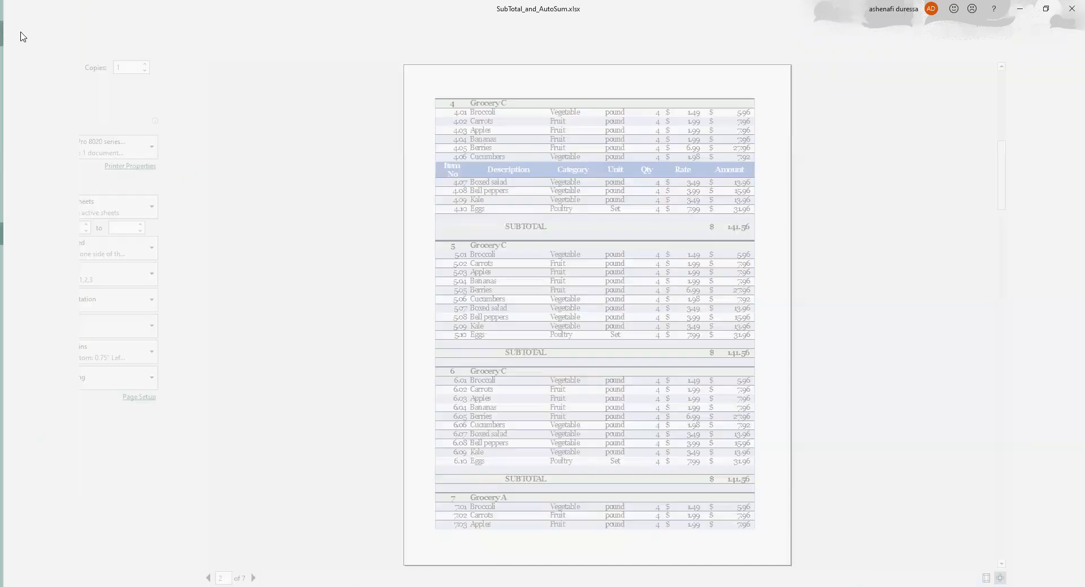
Undo the page break move, the Bread renumbering, and the inserted header row with its formatting, and look over the restored sheet.
left_click(94, 10)
left_click(95, 10)
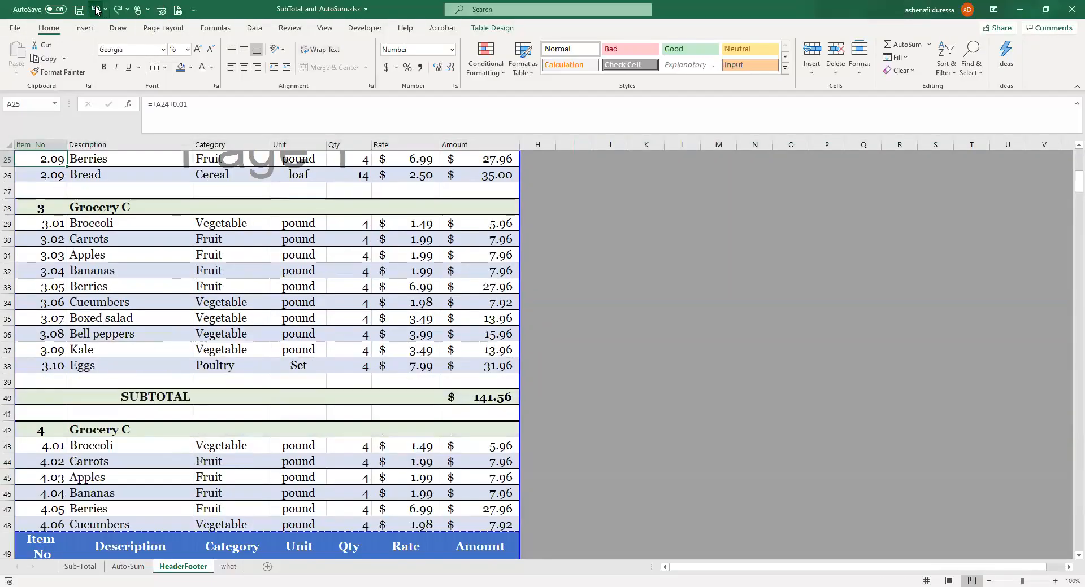
left_click(95, 9)
left_click(95, 9)
left_click(95, 10)
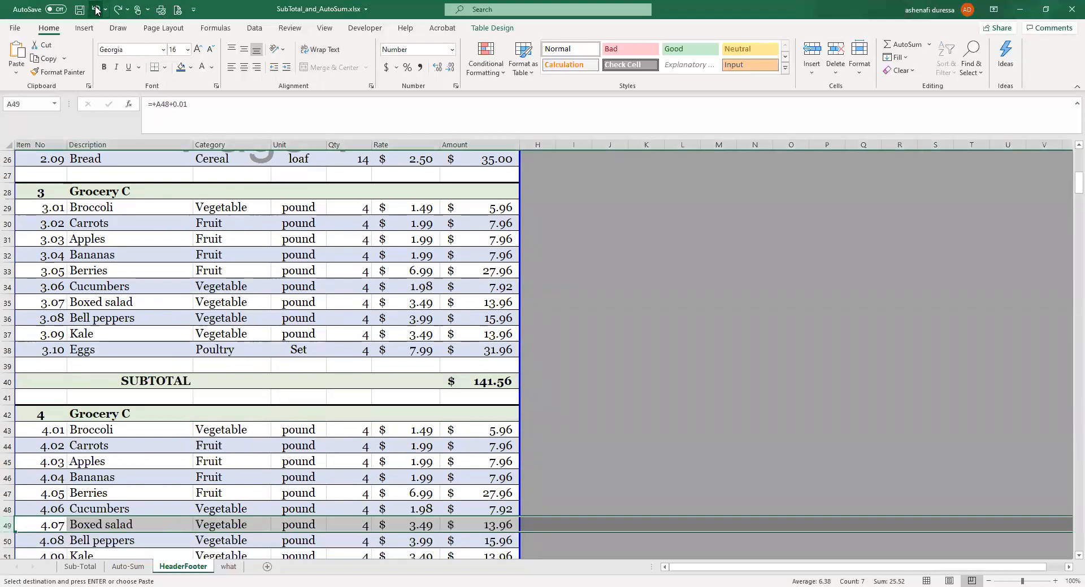
scroll(326, 374, "down", 2)
scroll(326, 375, "down", 1)
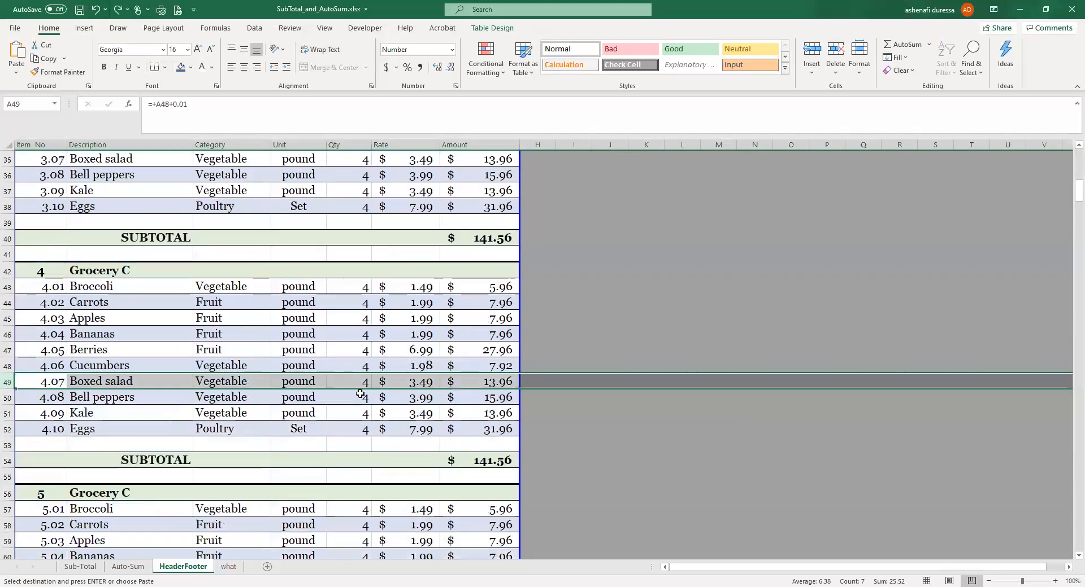
scroll(408, 365, "up", 5)
scroll(408, 365, "up", 6)
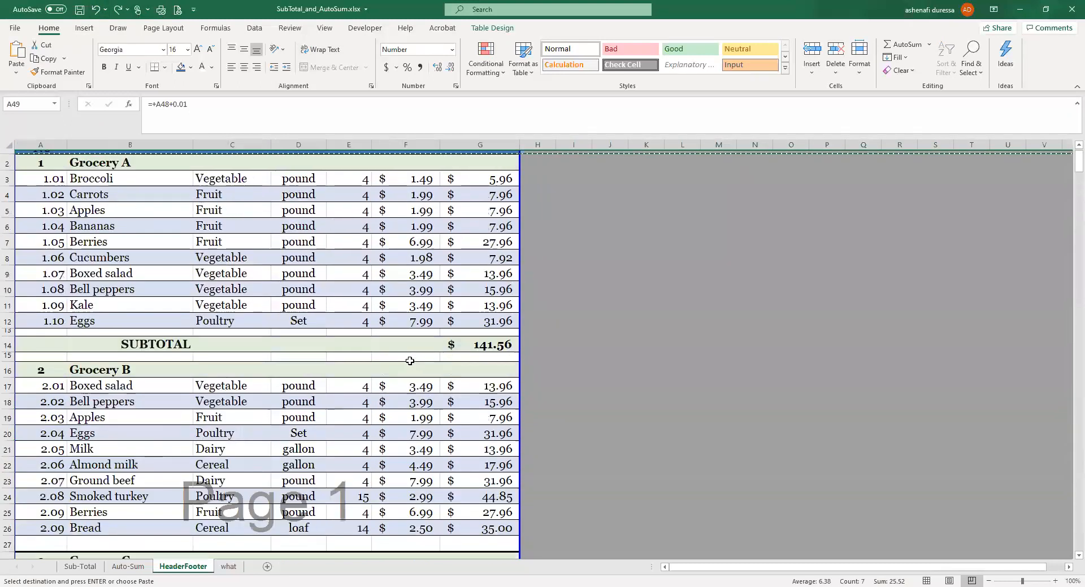
scroll(338, 310, "down", 10)
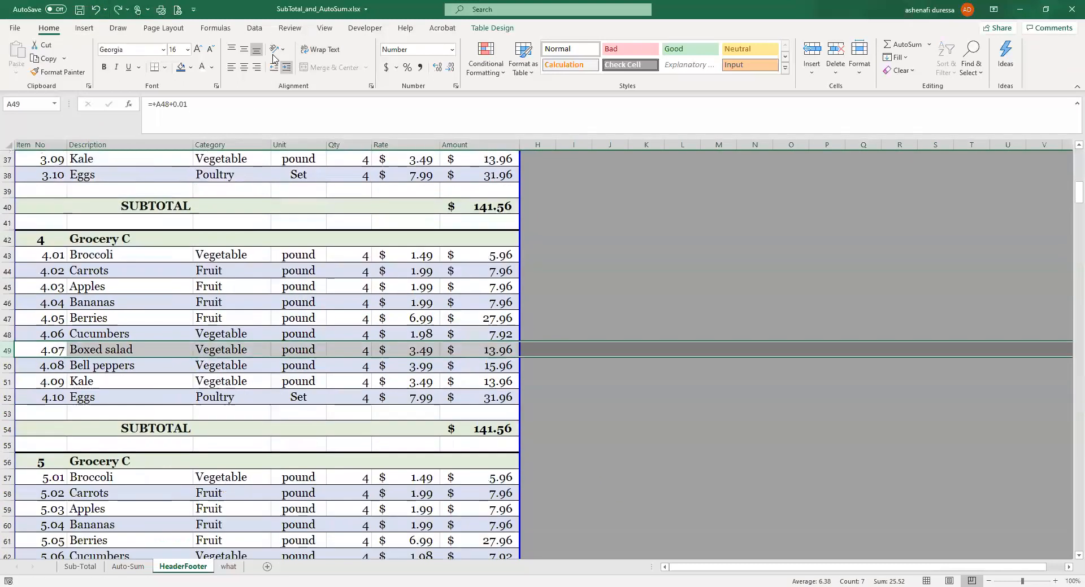
Review pages 1 to 6 in the print preview for the header row, and return to the sheet.
left_click(177, 10)
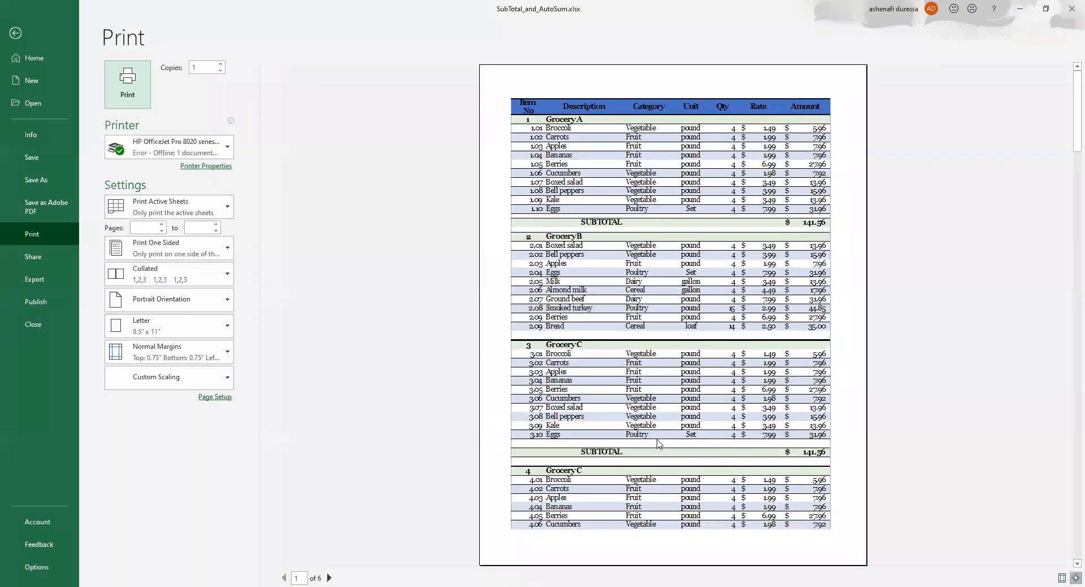
left_click(329, 578)
left_click(328, 579)
left_click(329, 578)
left_click(329, 579)
left_click(329, 578)
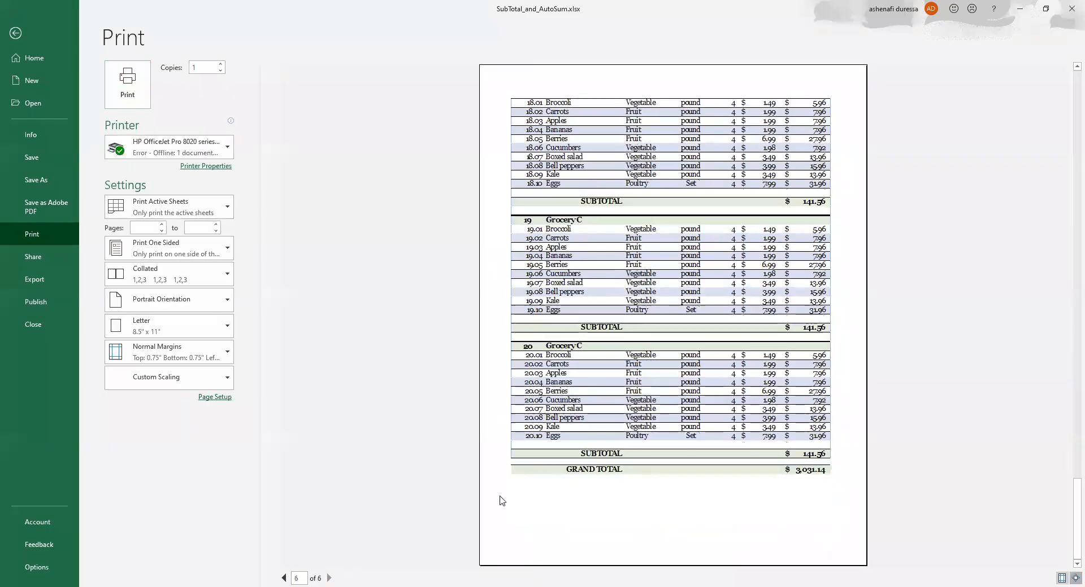
key("Escape")
Set header row 1 ($1:$1) as the print title row to repeat at the top of every printed page.
scroll(323, 245, "up", 12)
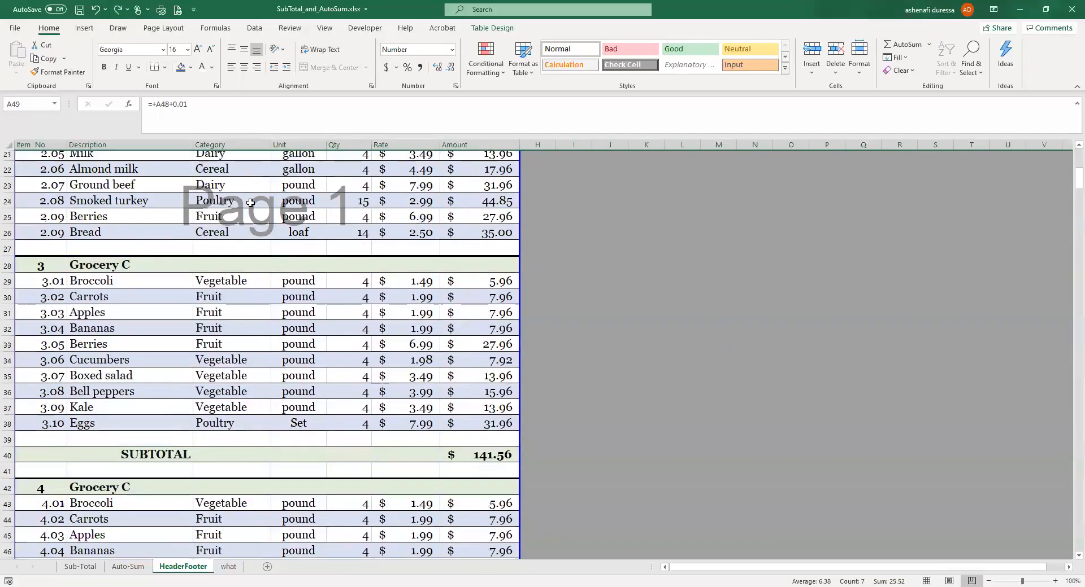
left_click(21, 166)
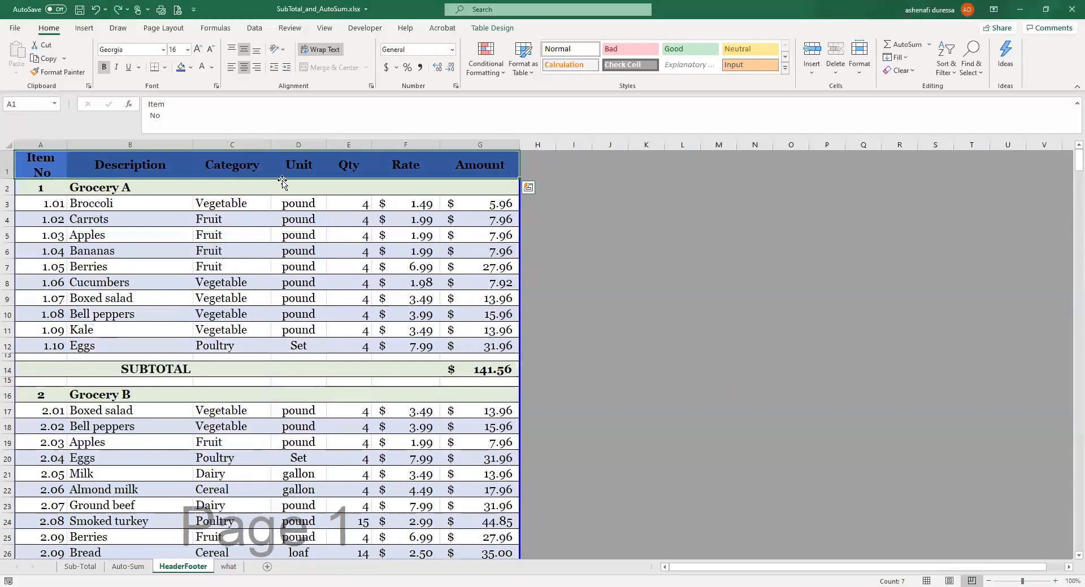
left_click(45, 157)
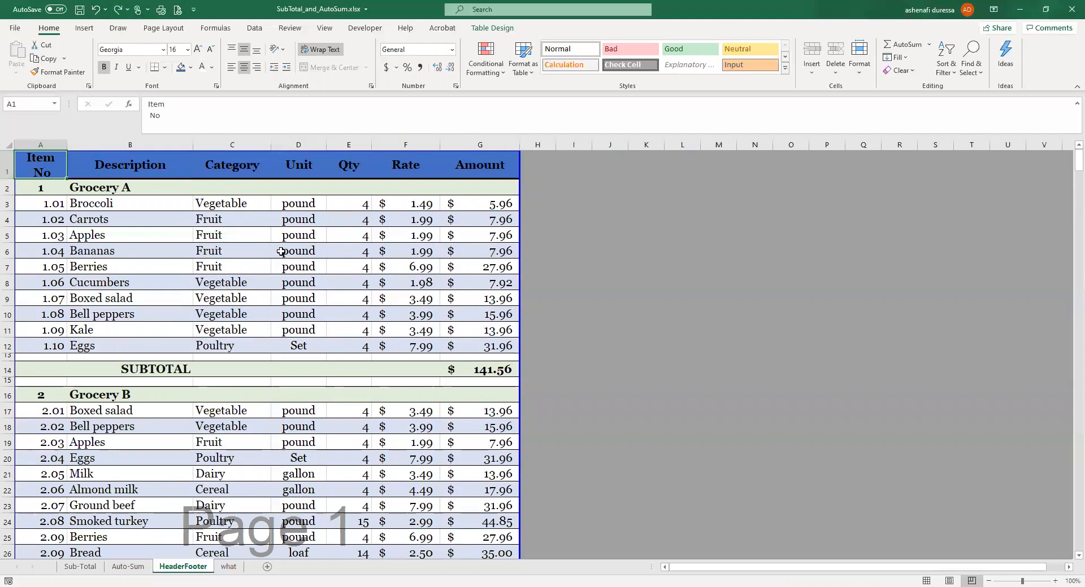
left_click(164, 28)
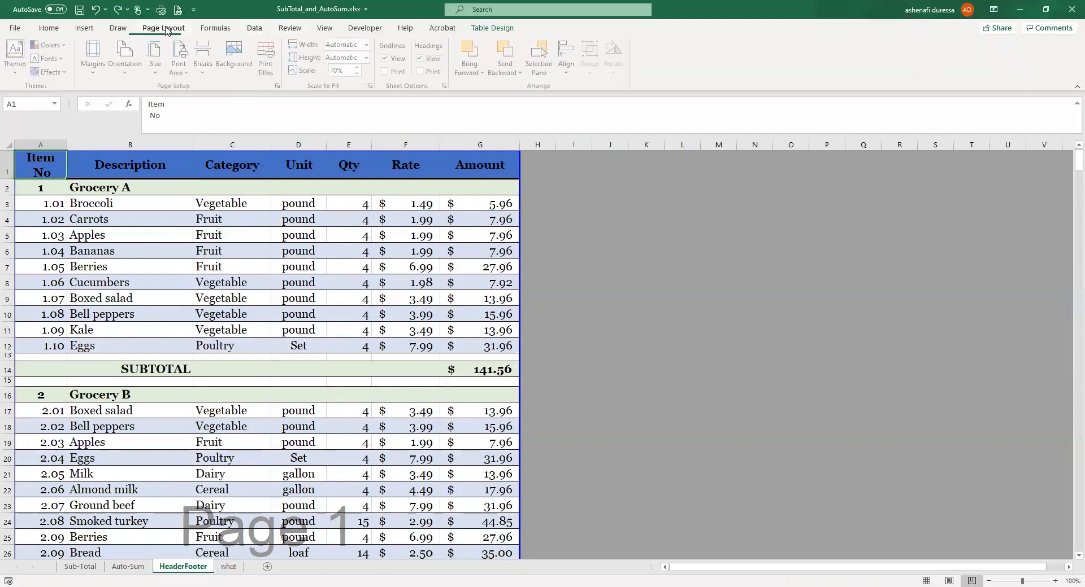
left_click(270, 53)
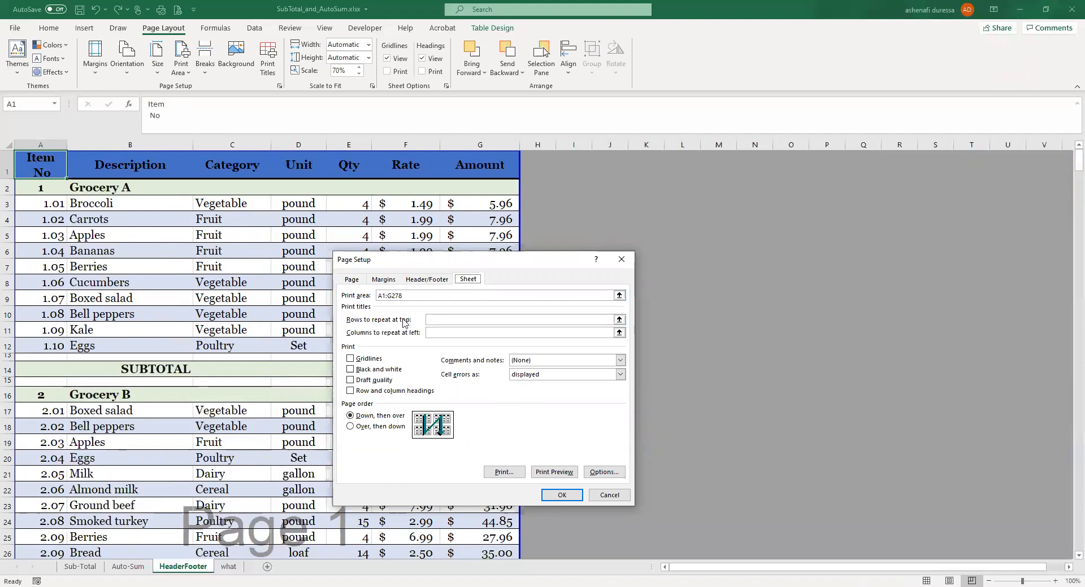
left_click(438, 316)
left_click(436, 320)
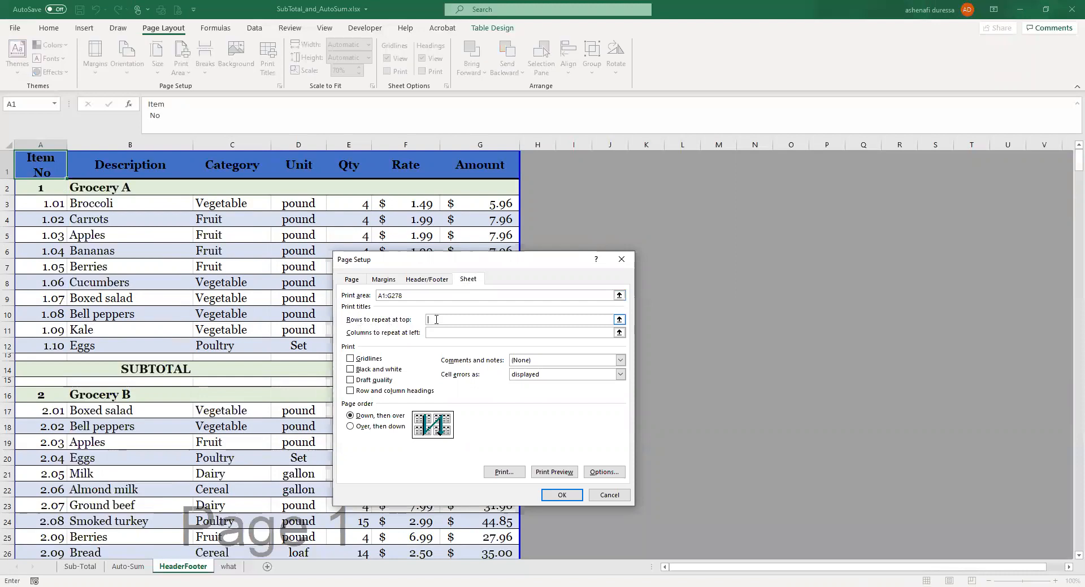
left_click(619, 320)
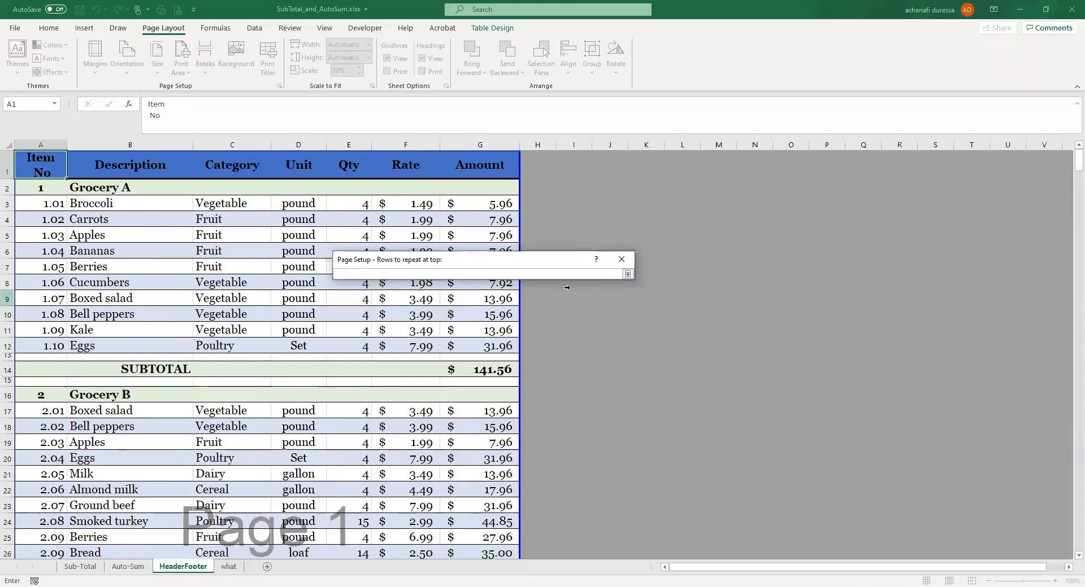
left_click(8, 162)
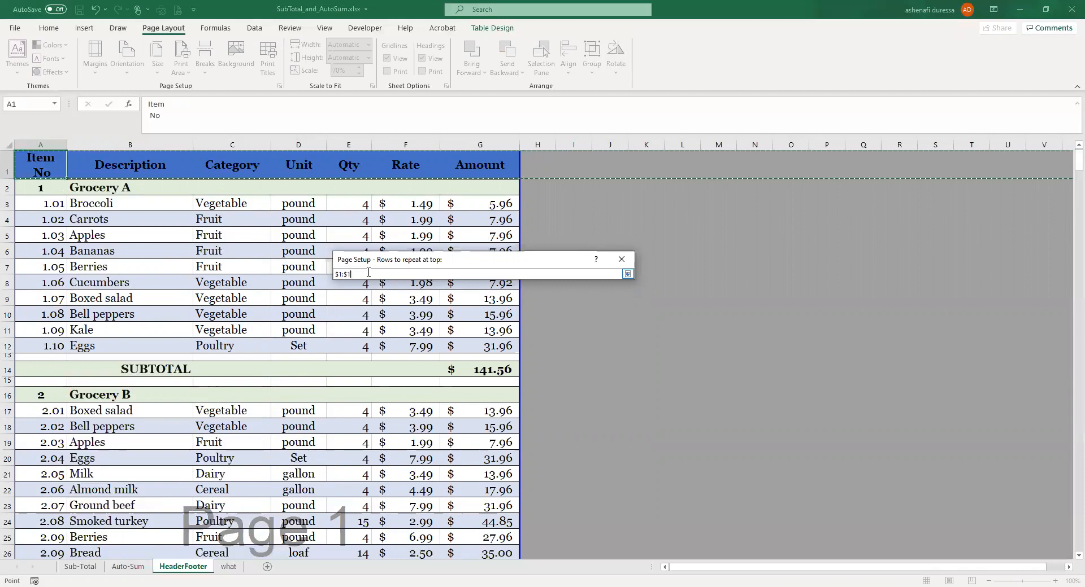
key("Return")
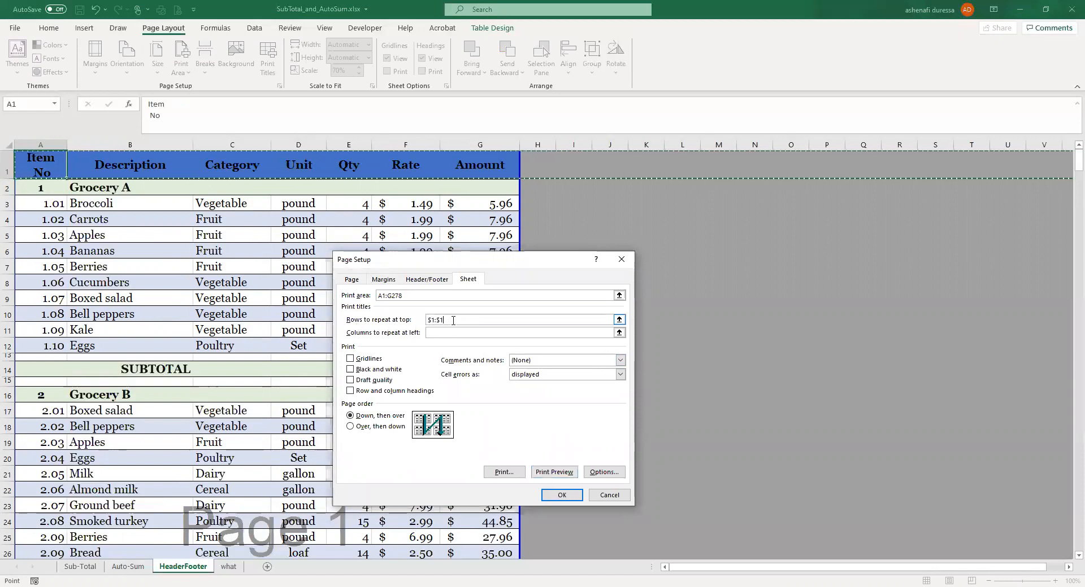
left_click(566, 496)
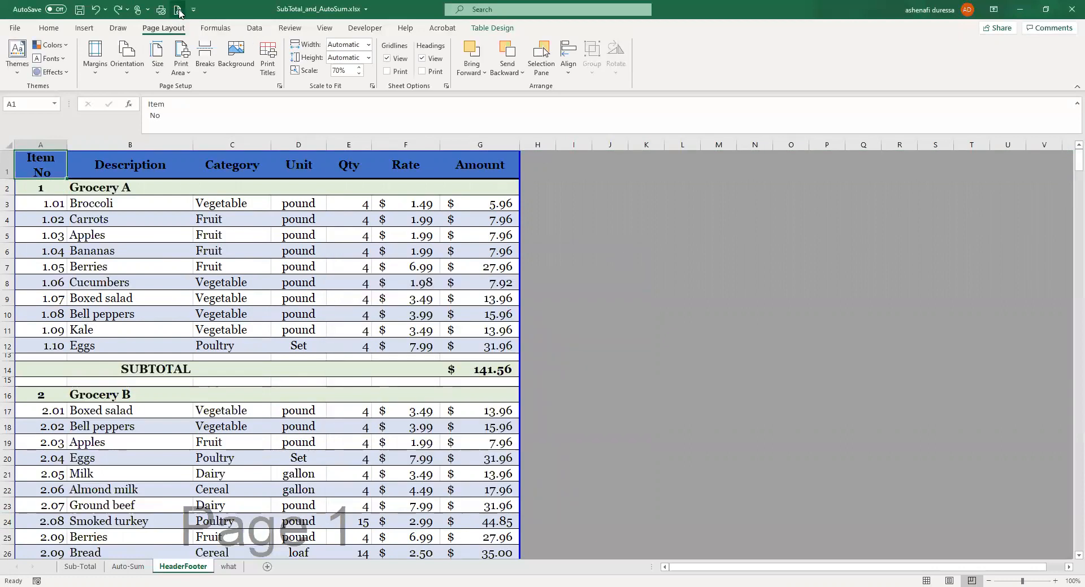
Check pages 1 to 6 in the print preview for the repeated header row, and return to the sheet.
left_click(179, 10)
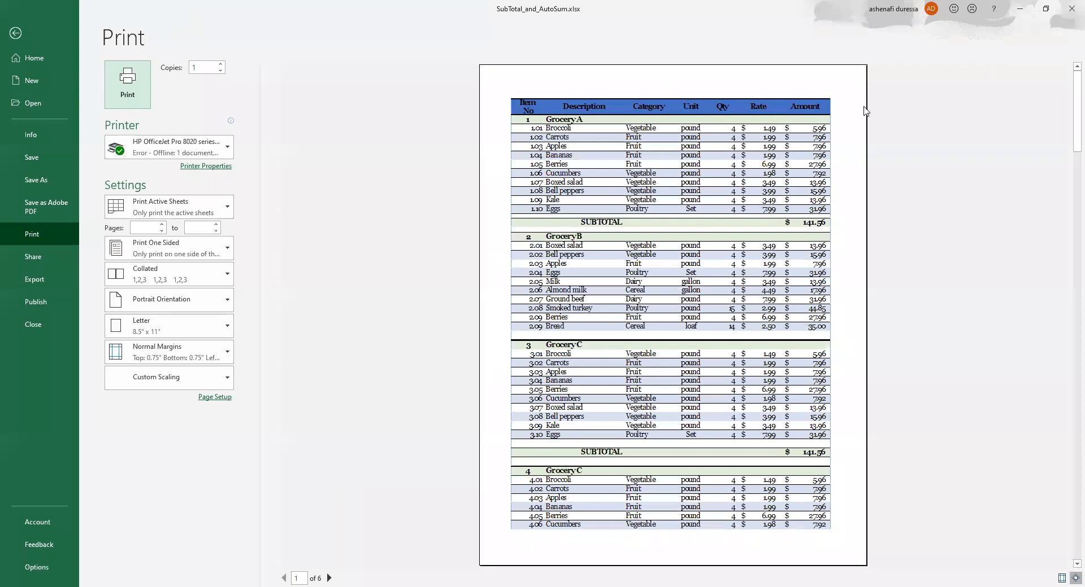
left_click(329, 578)
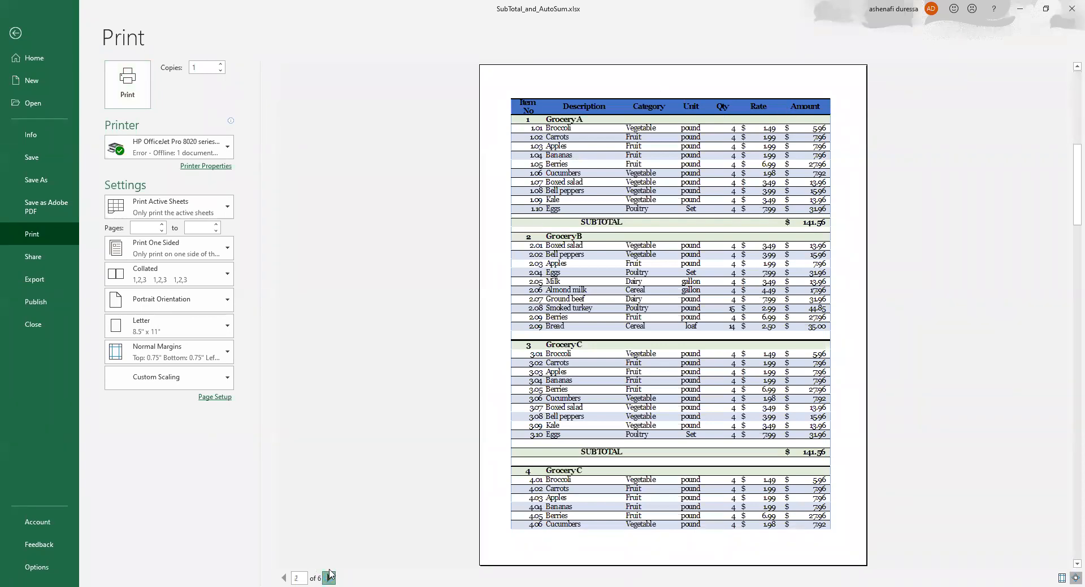
left_click(329, 578)
left_click(329, 578)
left_click(329, 578)
left_click(329, 578)
left_click(329, 572)
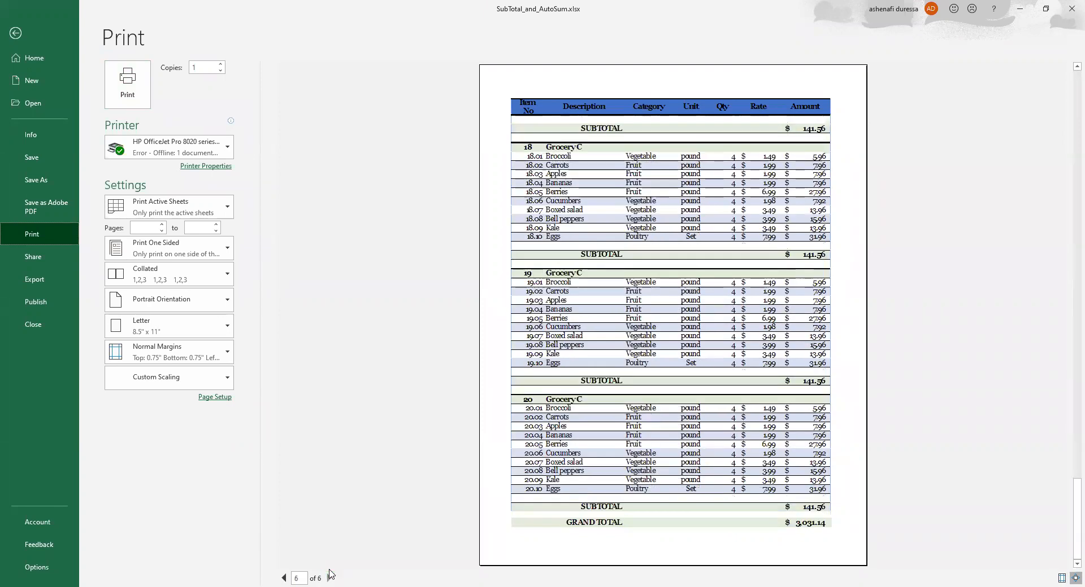
left_click(16, 34)
Rename the section 5 heading to Grocery D, and move the page break below row 48 up to below the section 3 subtotal in row 40.
scroll(393, 376, "down", 9)
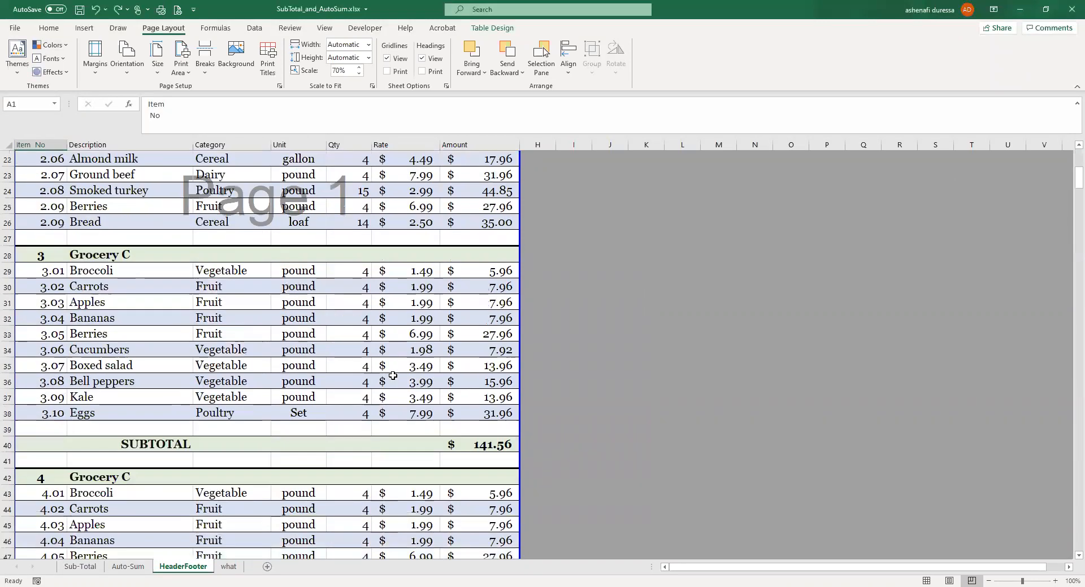
scroll(393, 375, "down", 3)
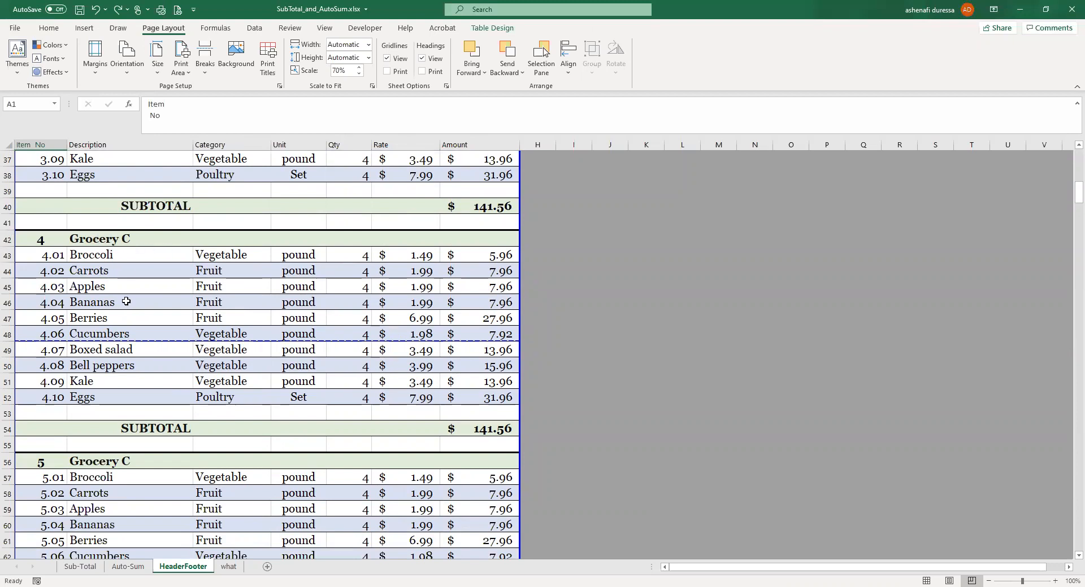
double_click(130, 461)
double_click(120, 461)
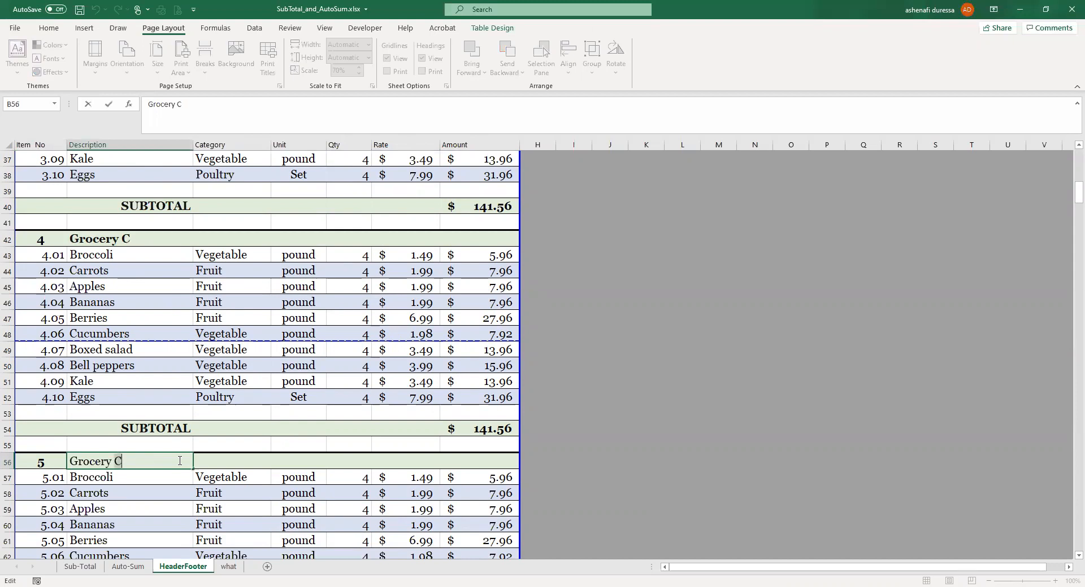
type("D")
key("Return")
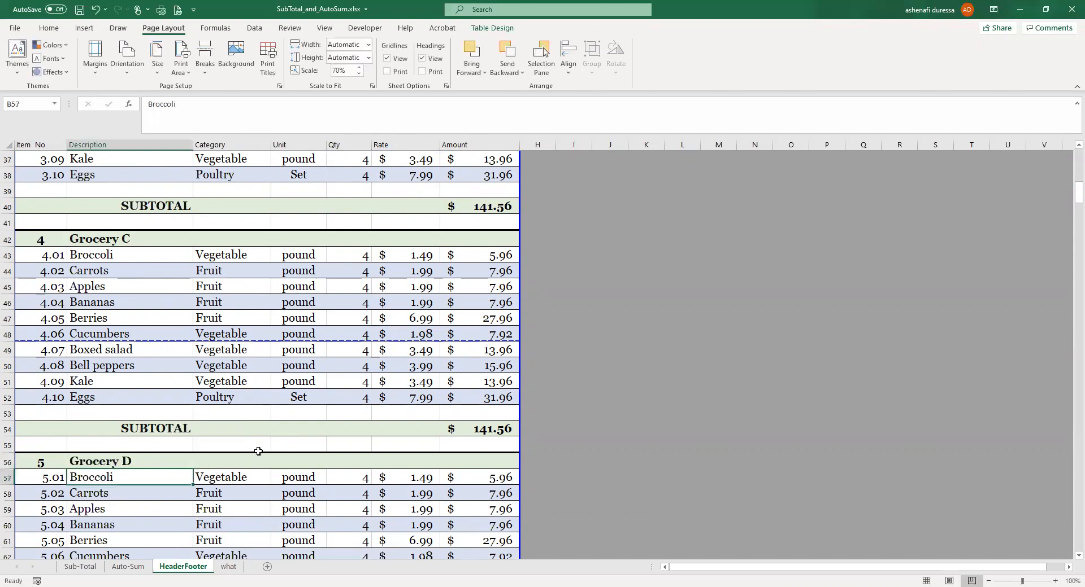
left_click_drag(252, 240, 242, 213)
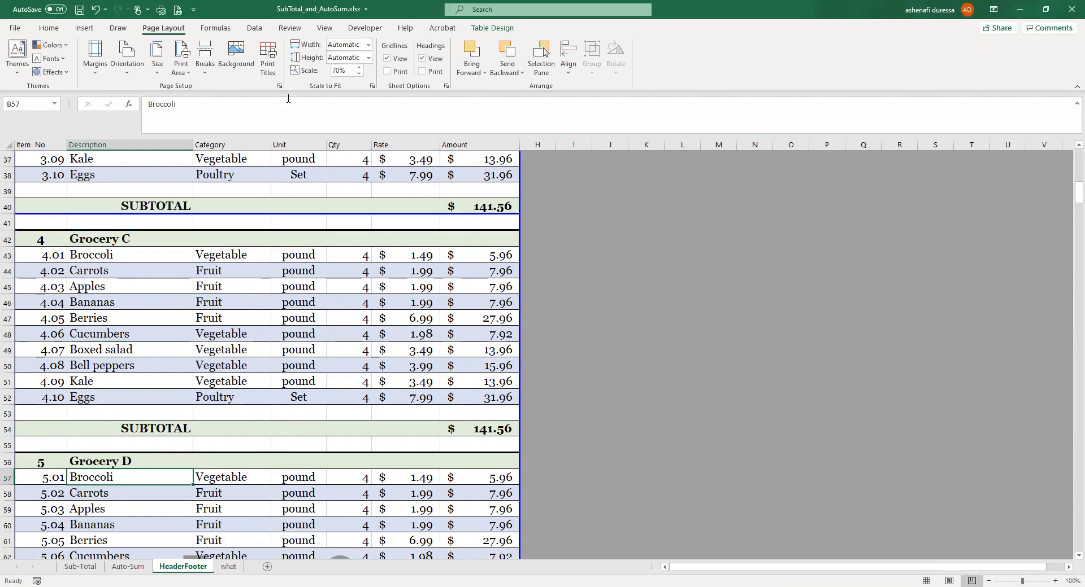
Review pages 1 to 4 in the print preview to see where each page breaks, and return to the sheet.
left_click(177, 9)
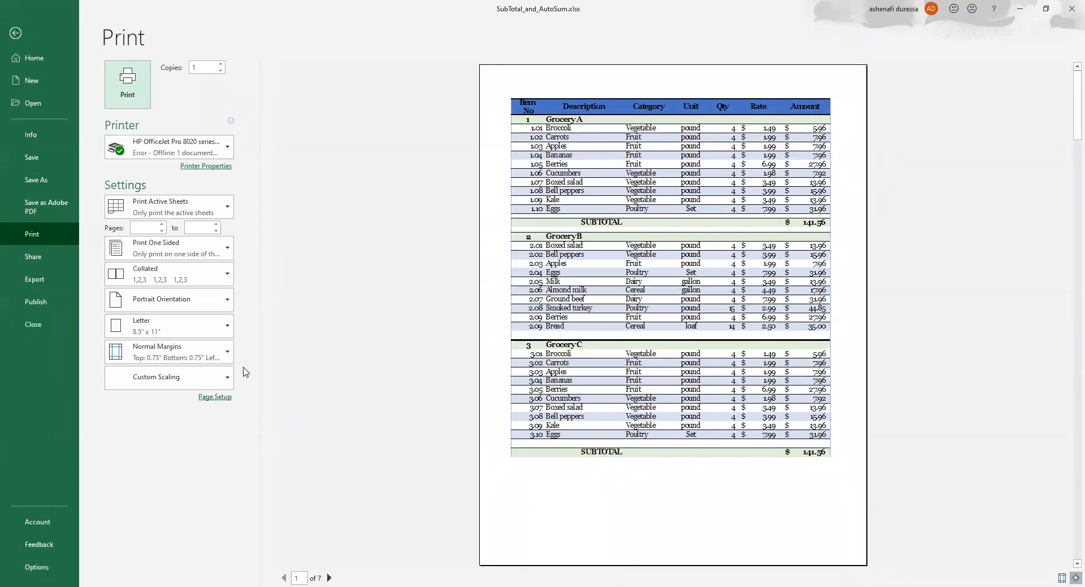
left_click(329, 577)
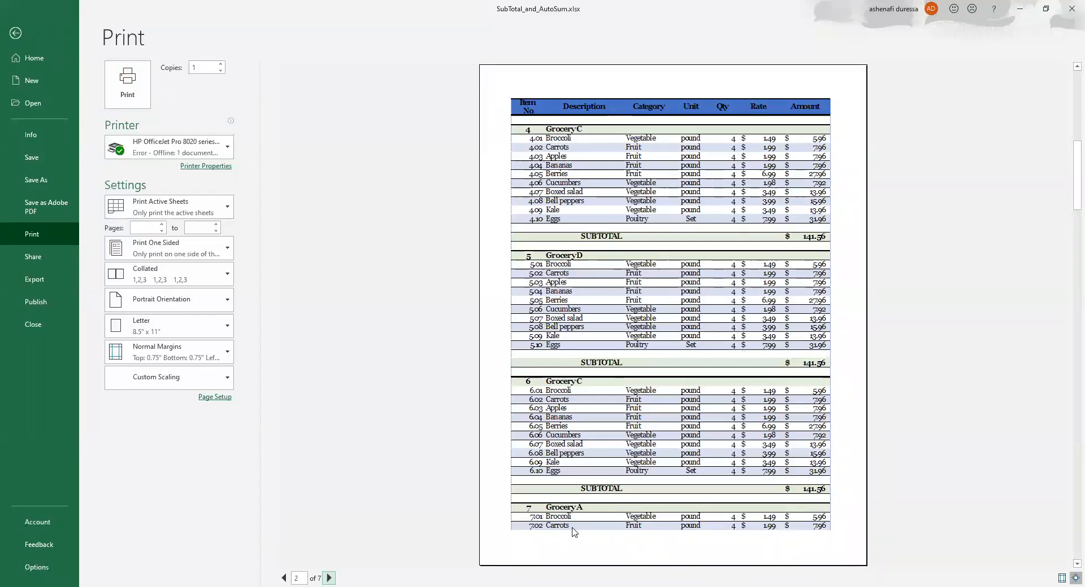
left_click(329, 577)
left_click(330, 577)
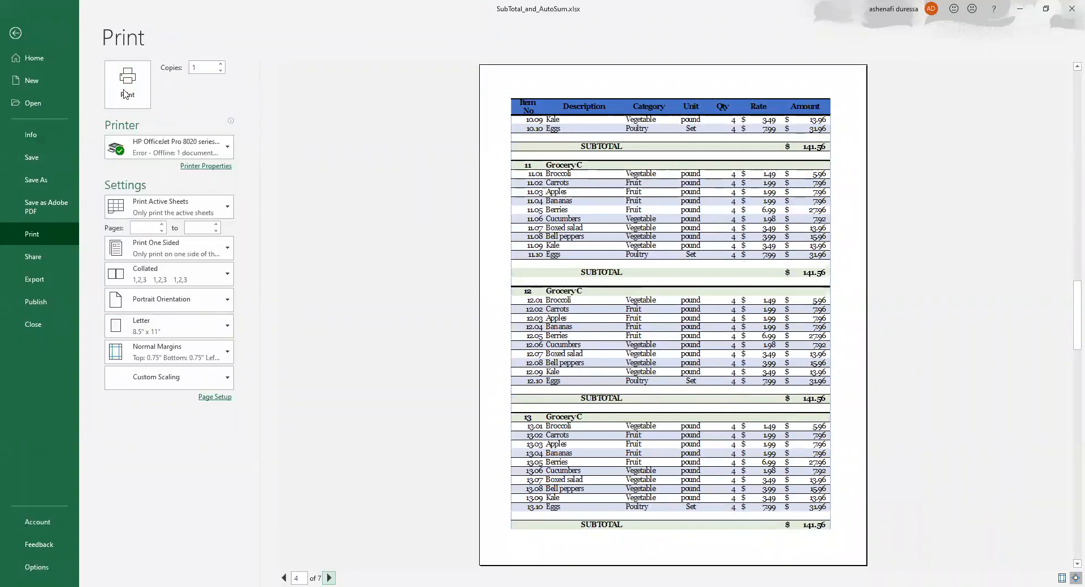
left_click(15, 32)
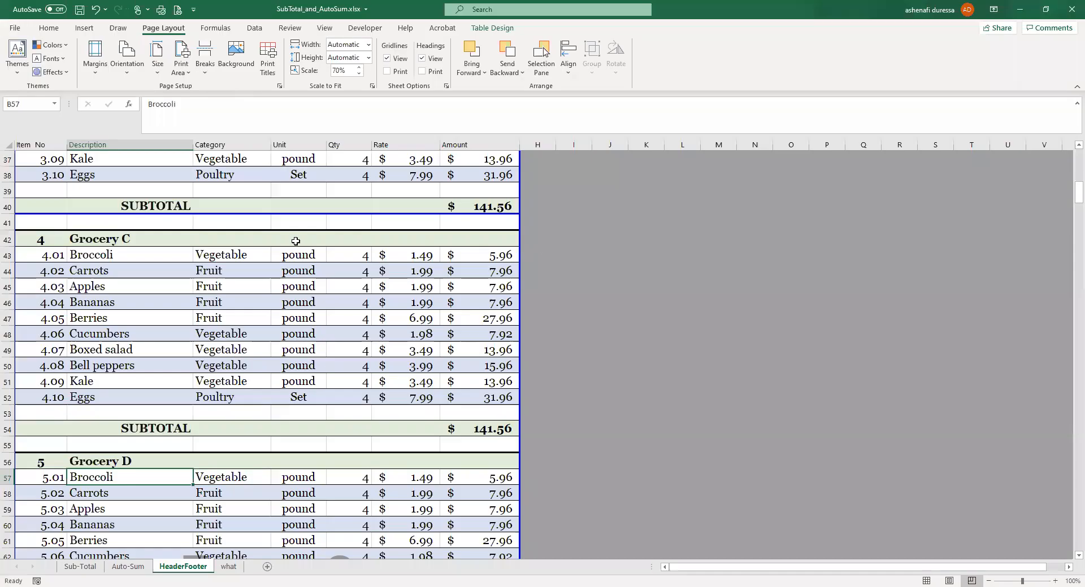
Move the page breaks that split sections 7 and 10 up to just below the subtotals of sections 6 and 9.
scroll(295, 241, "down", 14)
scroll(309, 356, "up", 1)
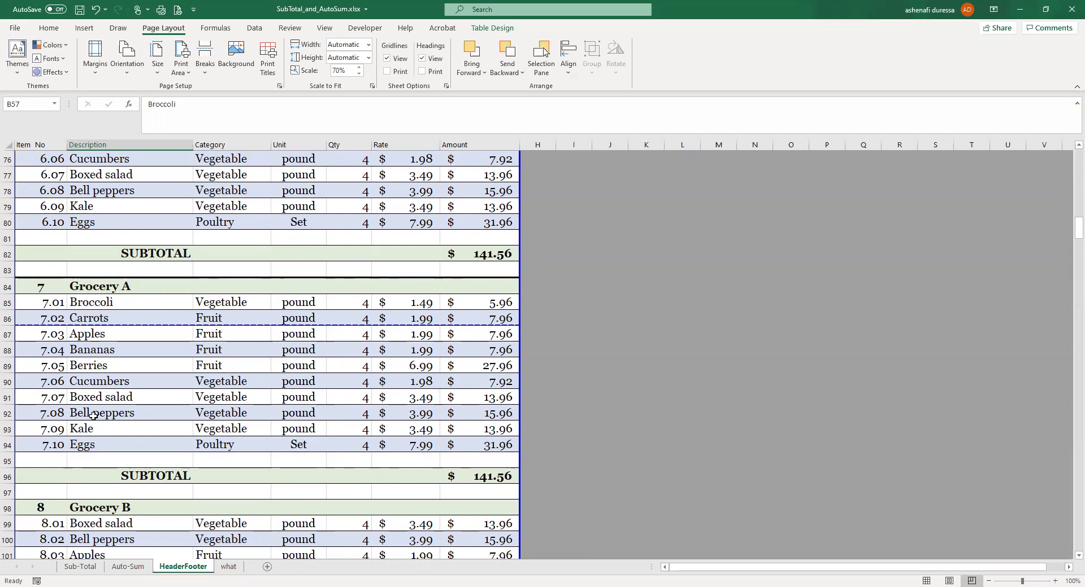
left_click_drag(177, 327, 176, 261)
scroll(209, 318, "down", 14)
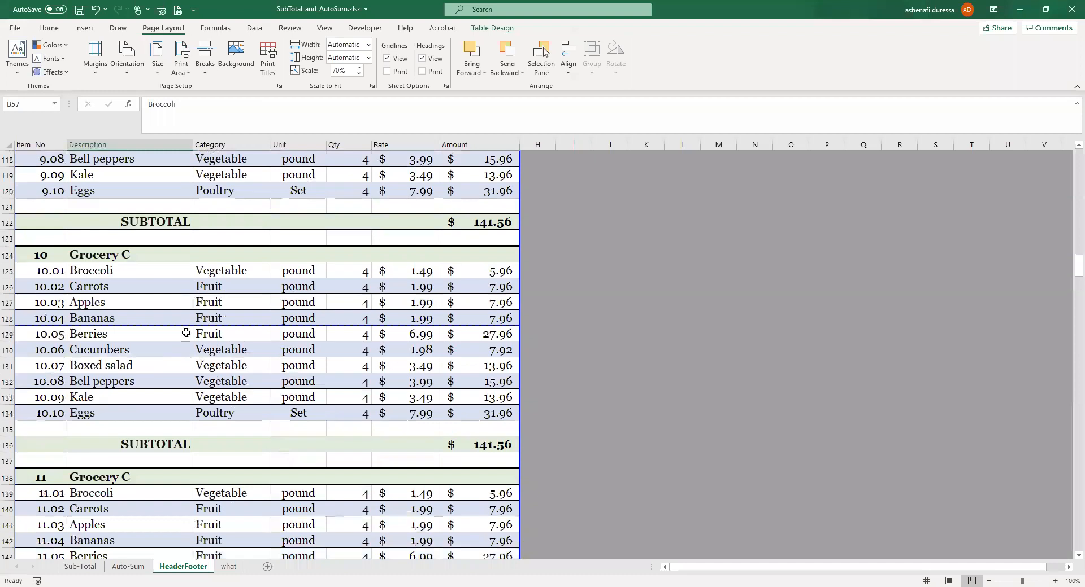
scroll(186, 333, "up", 1)
left_click_drag(157, 373, 150, 280)
Move the page breaks that split sections 13, 16 and 19 up to just below the subtotals of sections 12, 15 and 18.
scroll(214, 344, "down", 4)
scroll(214, 344, "down", 10)
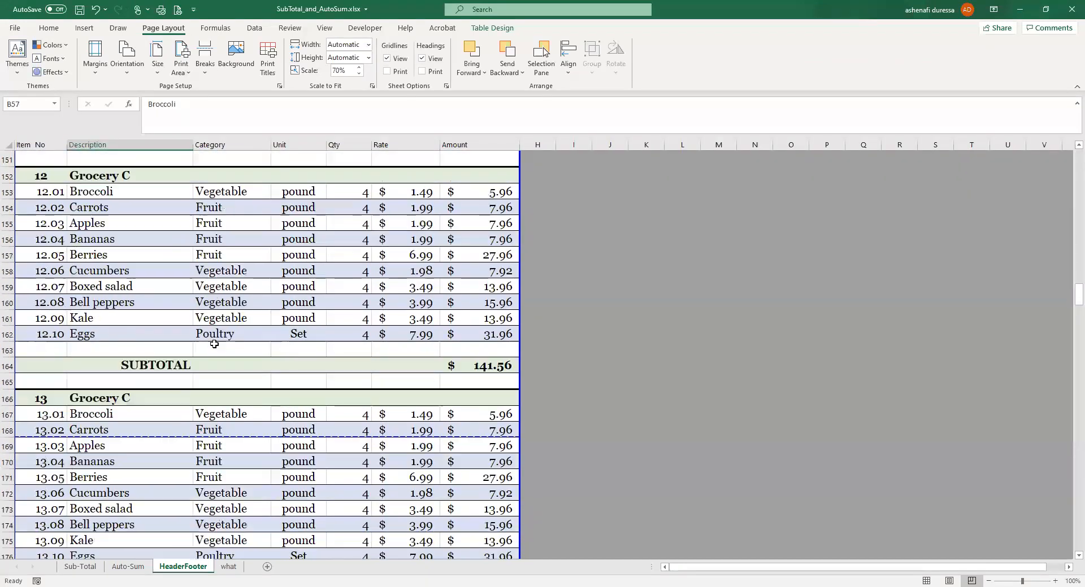
left_click_drag(160, 342, 170, 278)
scroll(229, 379, "down", 7)
scroll(228, 379, "up", 7)
scroll(303, 373, "down", 14)
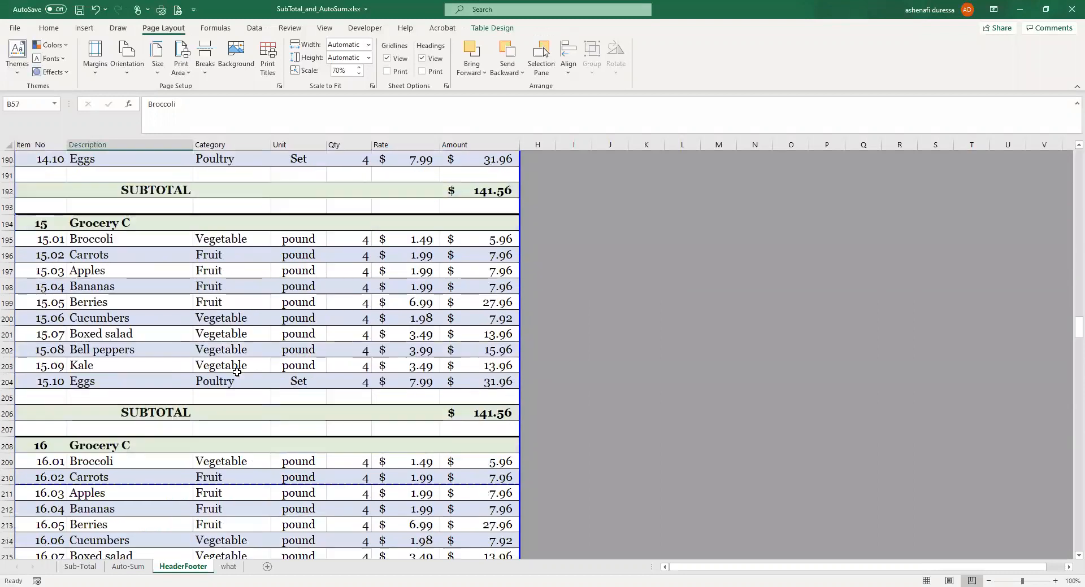
scroll(236, 372, "up", 1)
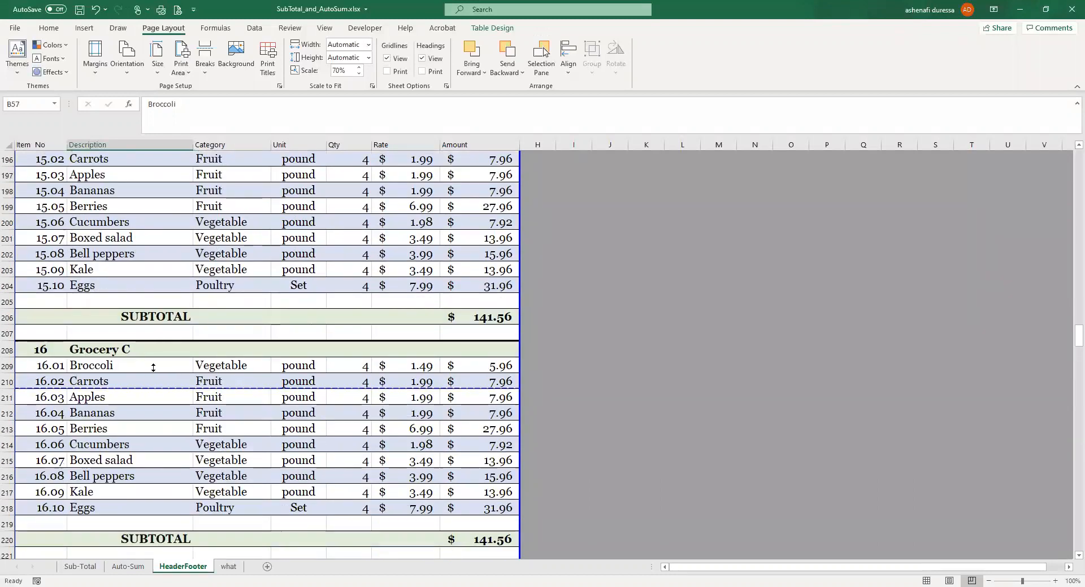
scroll(203, 395, "down", 13)
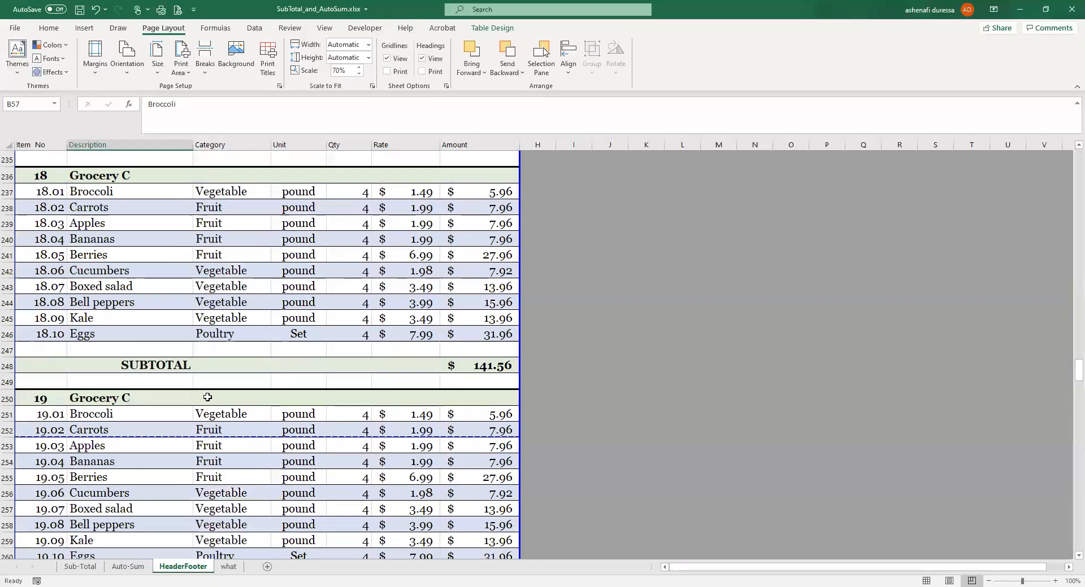
left_click_drag(164, 438, 157, 372)
scroll(204, 393, "down", 10)
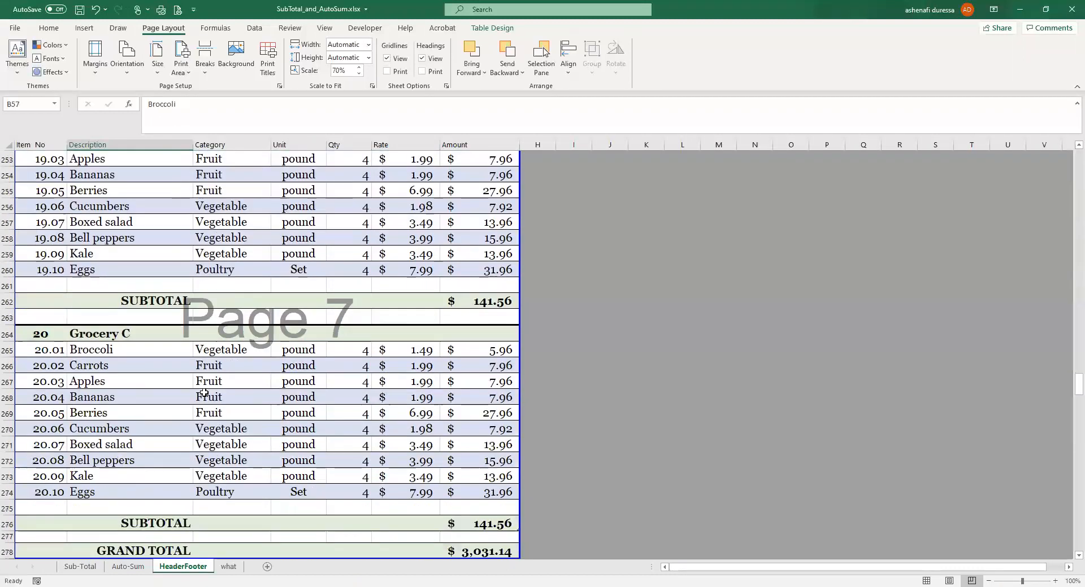
scroll(222, 381, "up", 3)
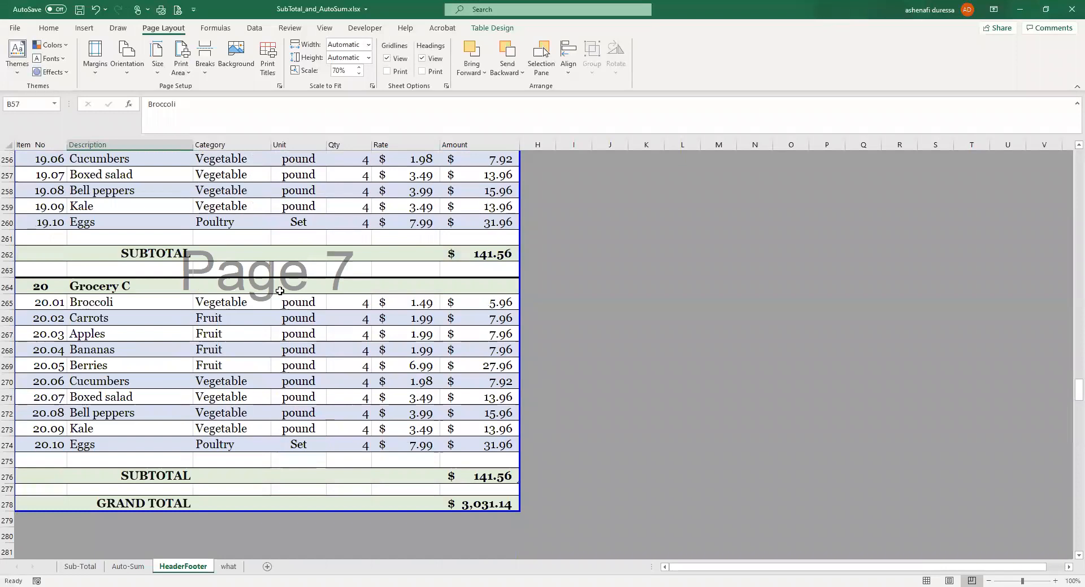
Review pages 1 to 6 in the print preview for complete grocery sections under the header row, and return to the sheet.
left_click(177, 10)
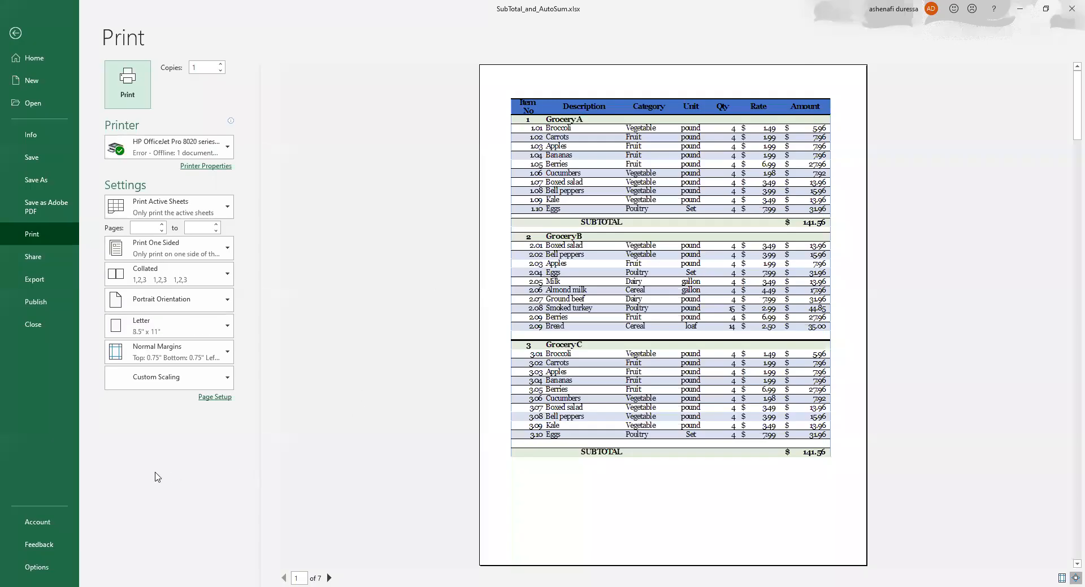
left_click(330, 578)
left_click(330, 578)
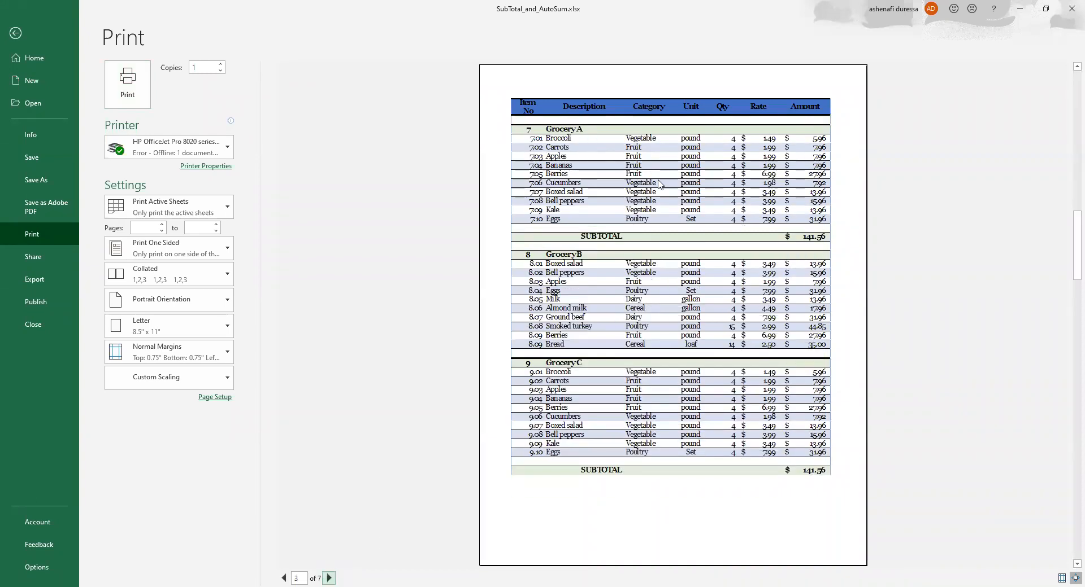
left_click(329, 578)
left_click(329, 578)
left_click(329, 578)
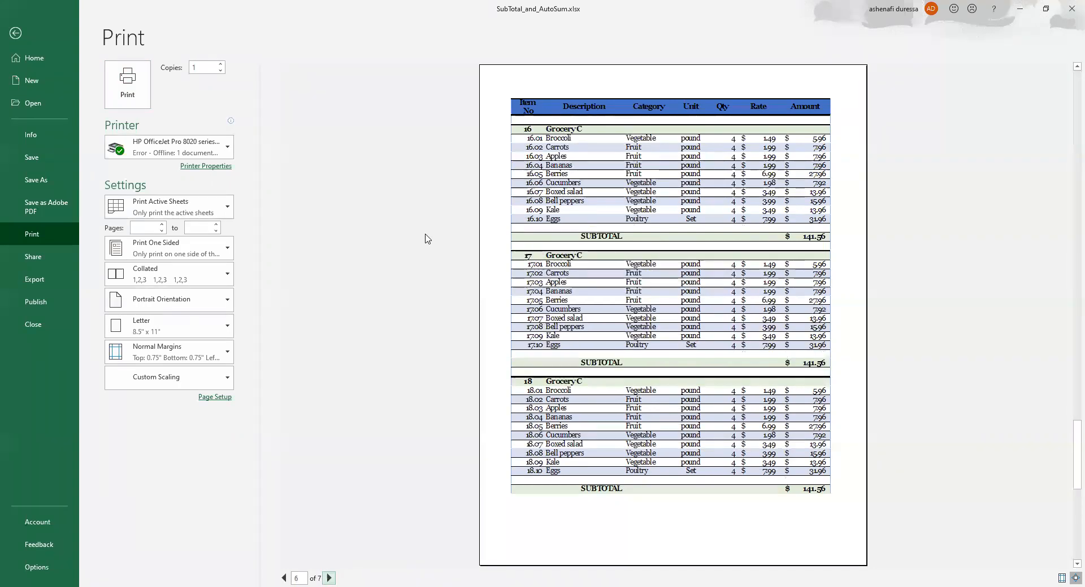
left_click(19, 37)
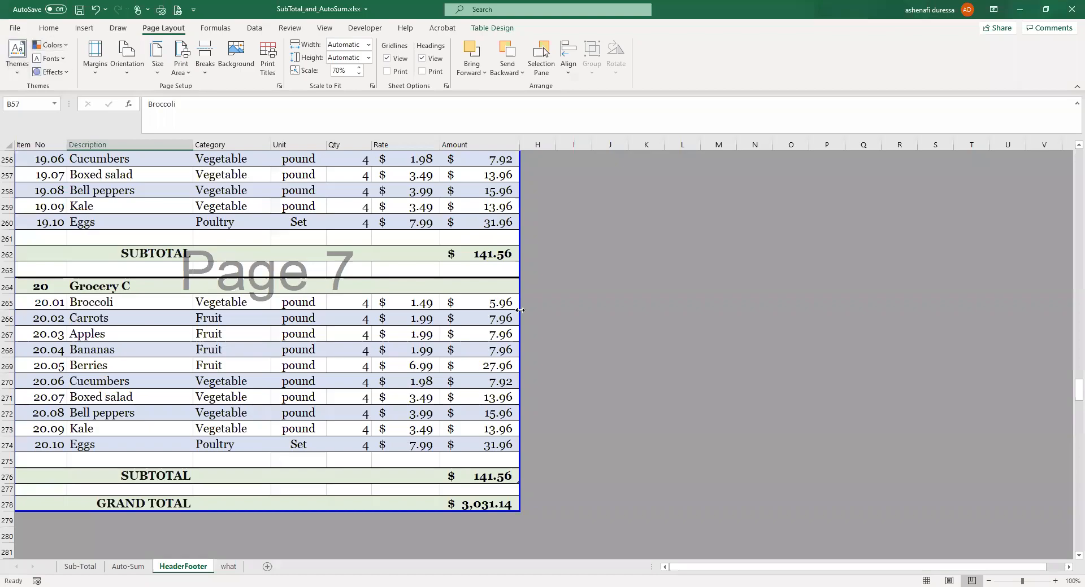